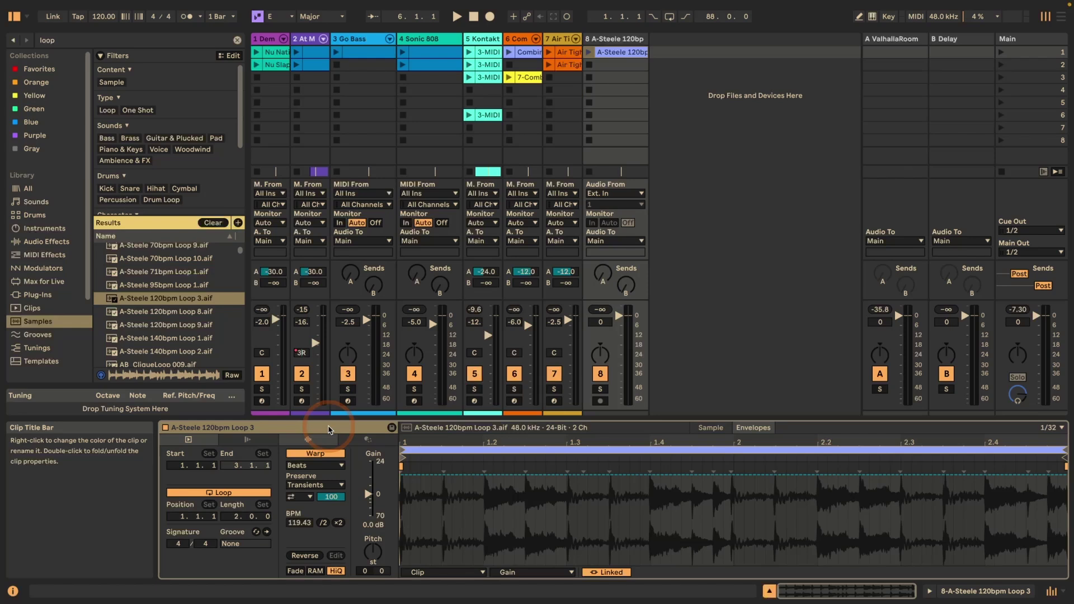
- Open track 2's MIDI clip showing E1, D#1, C#1 and B0, cycling the Clip View panels
key("alt+Tab")
key("alt+Tab")
key("alt+Tab")
key("alt+Tab")
key("alt+Tab")
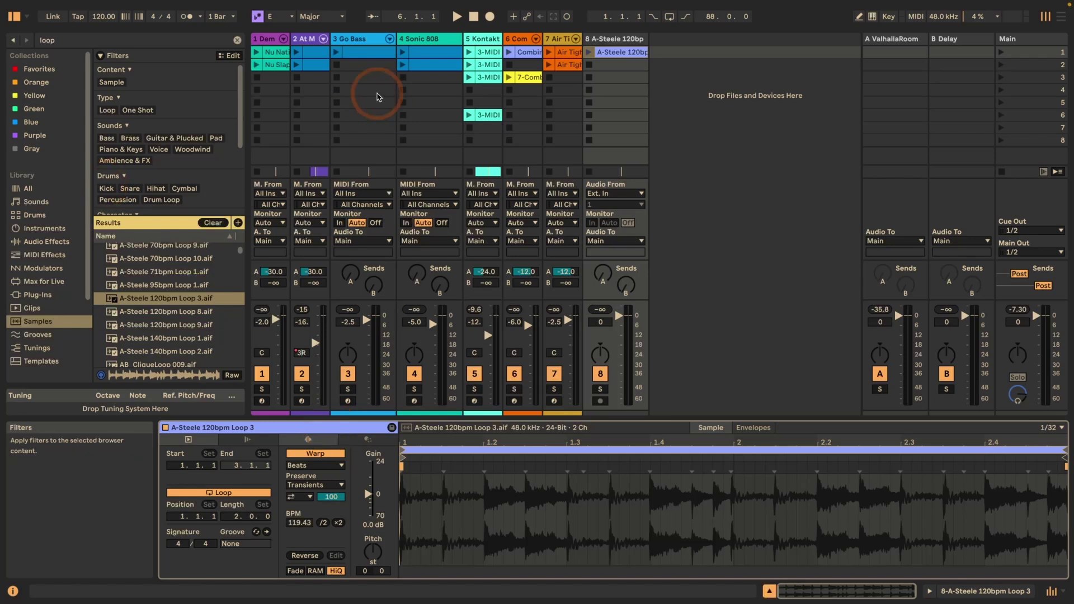
left_click(319, 68)
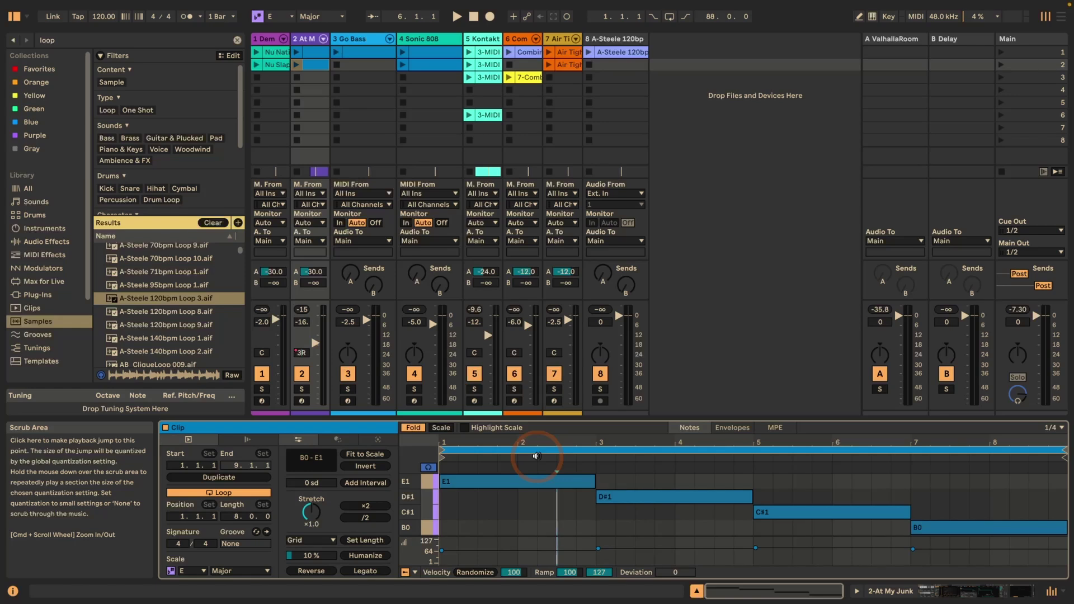
key("alt+Tab")
key("alt+Tab")
key("alt+Tab")
key("alt+shift+Tab")
key("alt+shift+Tab")
key("alt+shift+Tab")
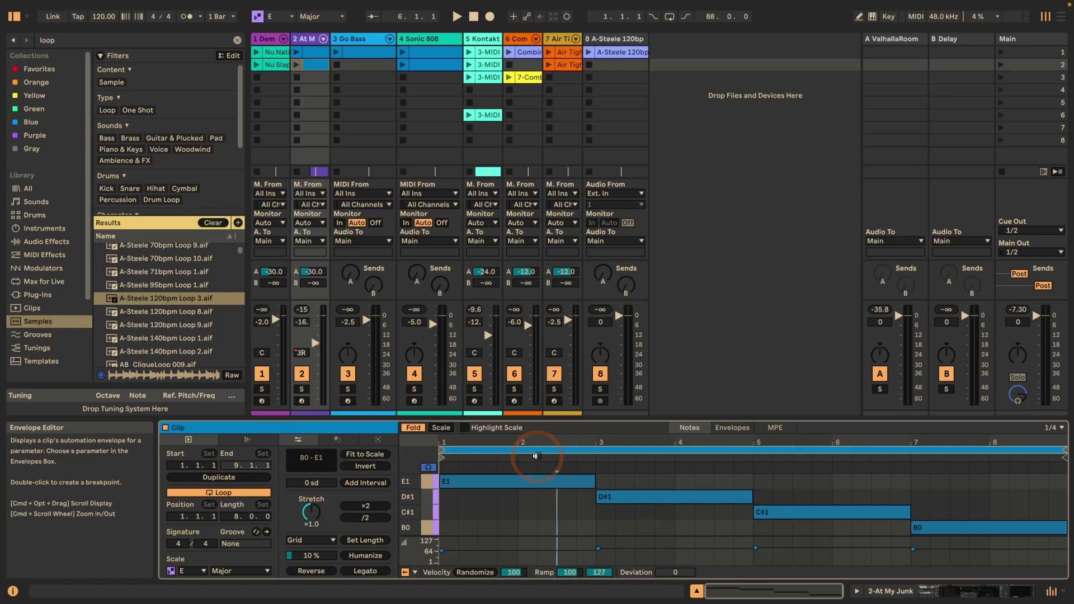
- Show Quantize settings, then view clips on tracks 8, 2, 1, 3 and 4, ending on Nu Slap Kit Groove
key("shift+super+u")
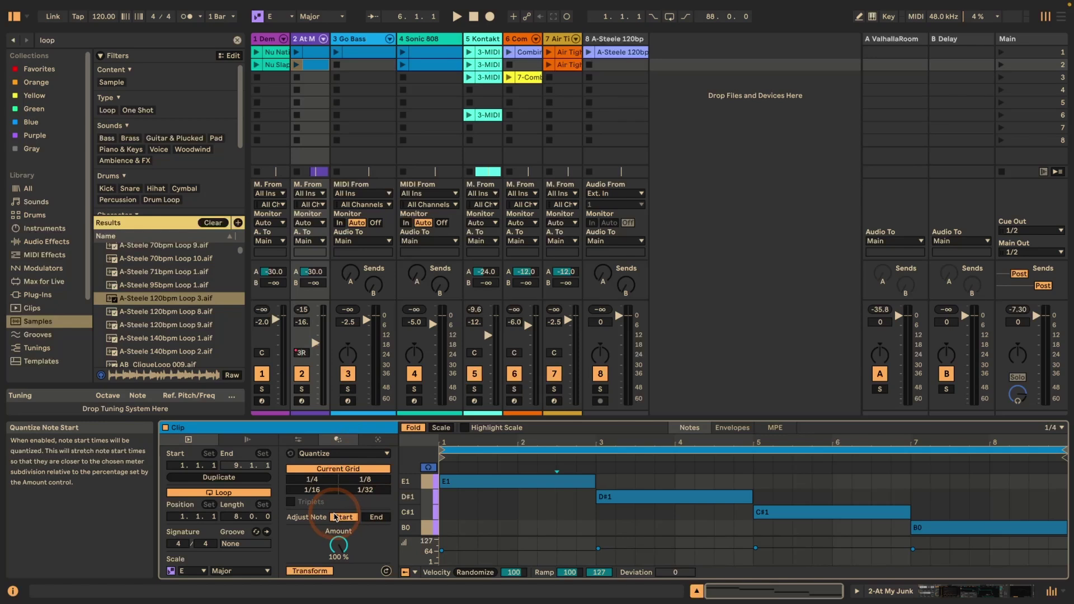
left_click(635, 54)
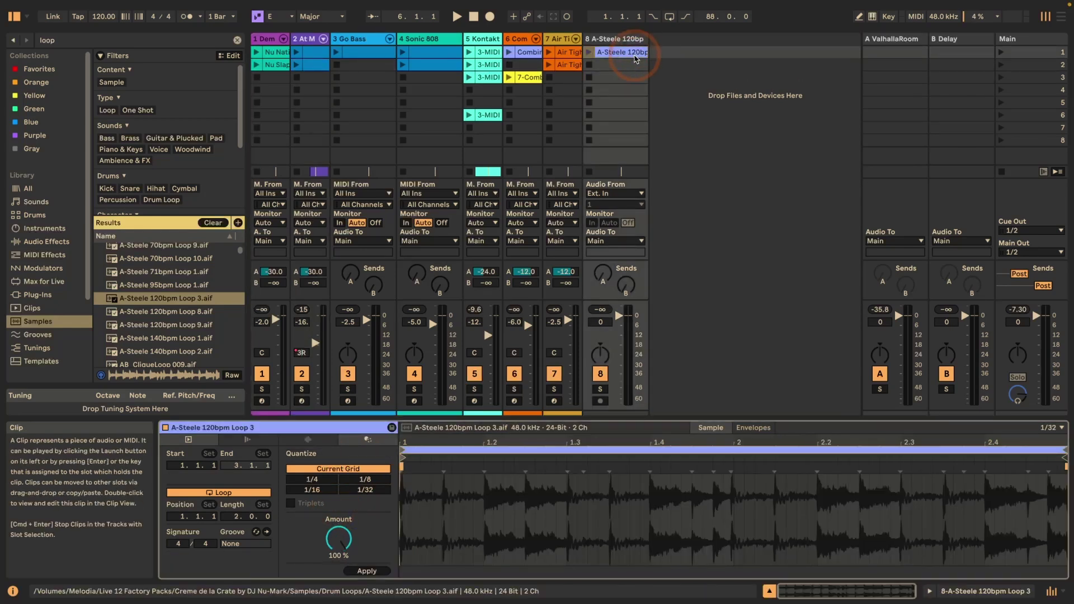
left_click(312, 65)
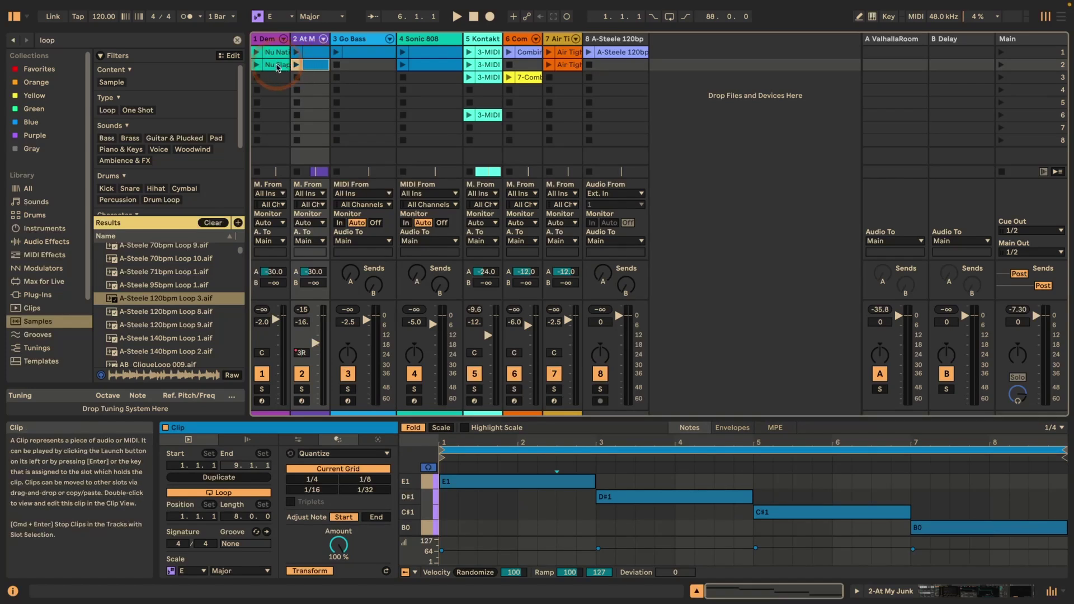
left_click(277, 66)
left_click(365, 54)
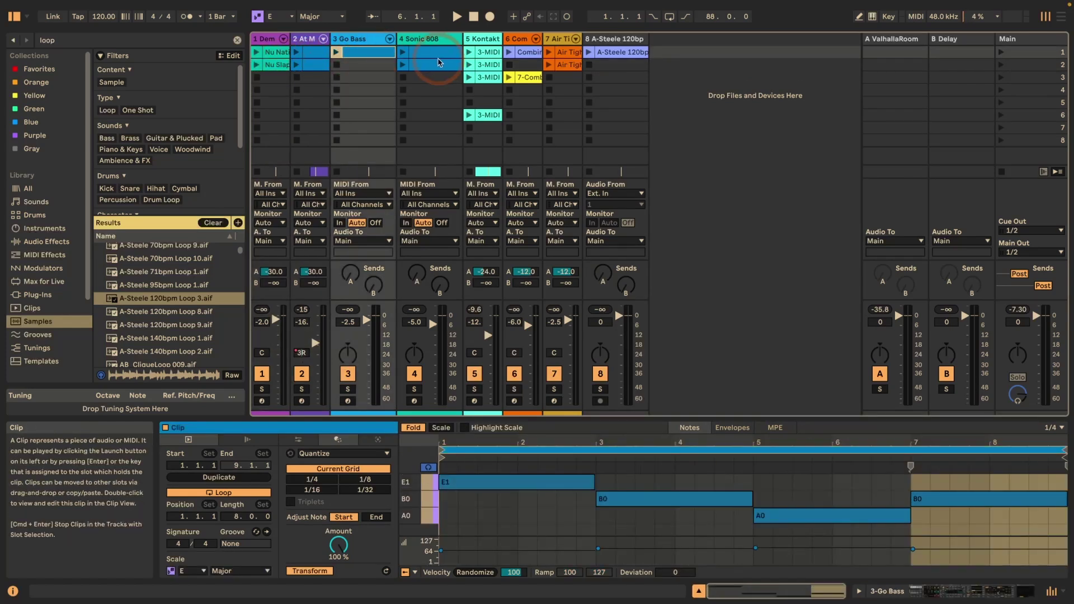
left_click(442, 64)
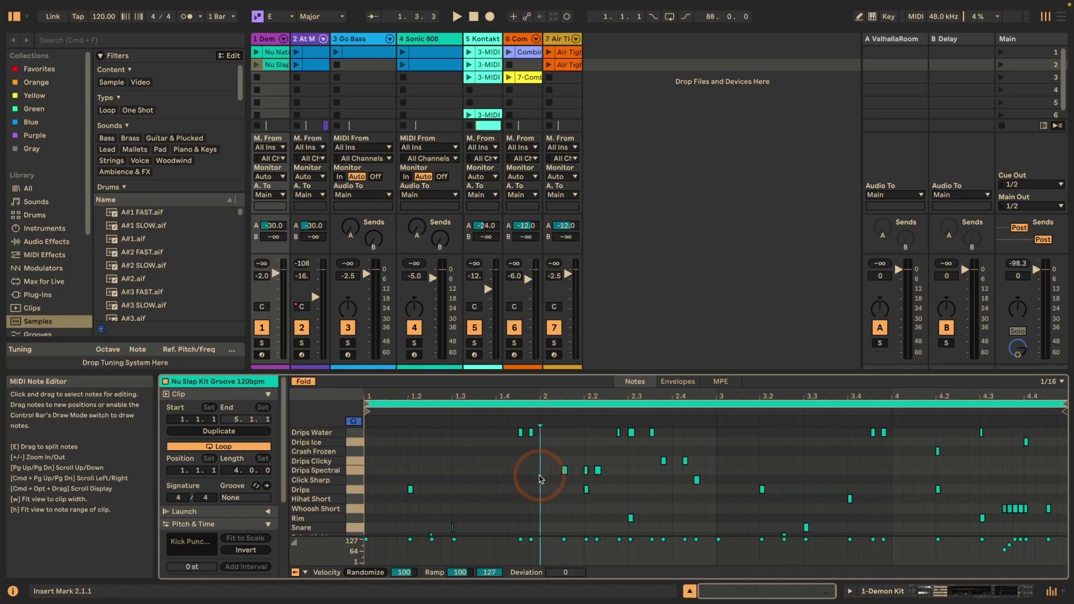
- Place the insert mark at bar 2 in the Nu Slap Kit Groove clip and set clip start there
left_click(894, 448)
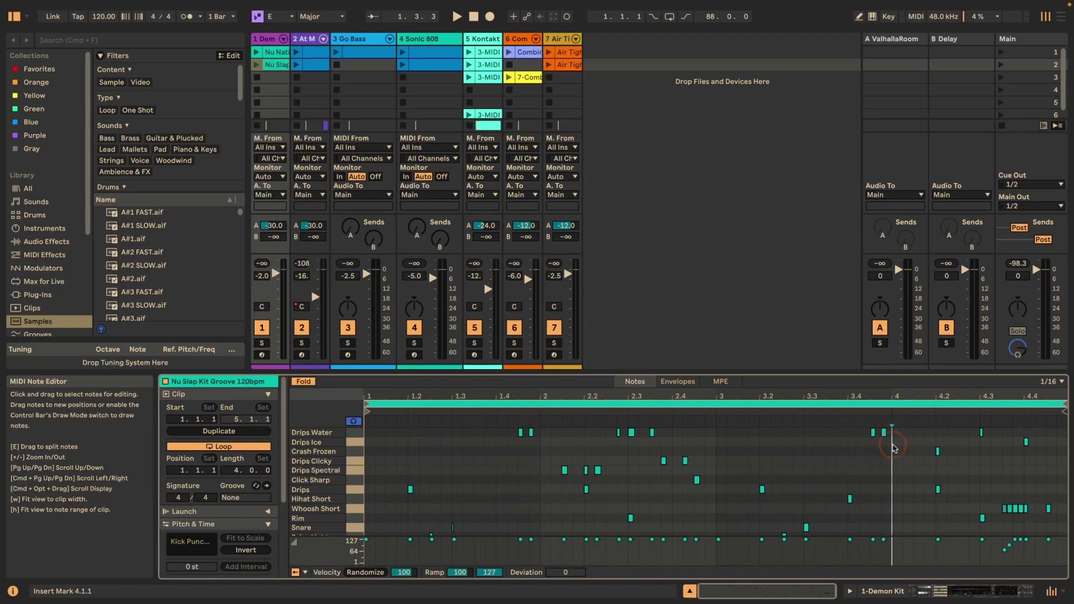
left_click(538, 452)
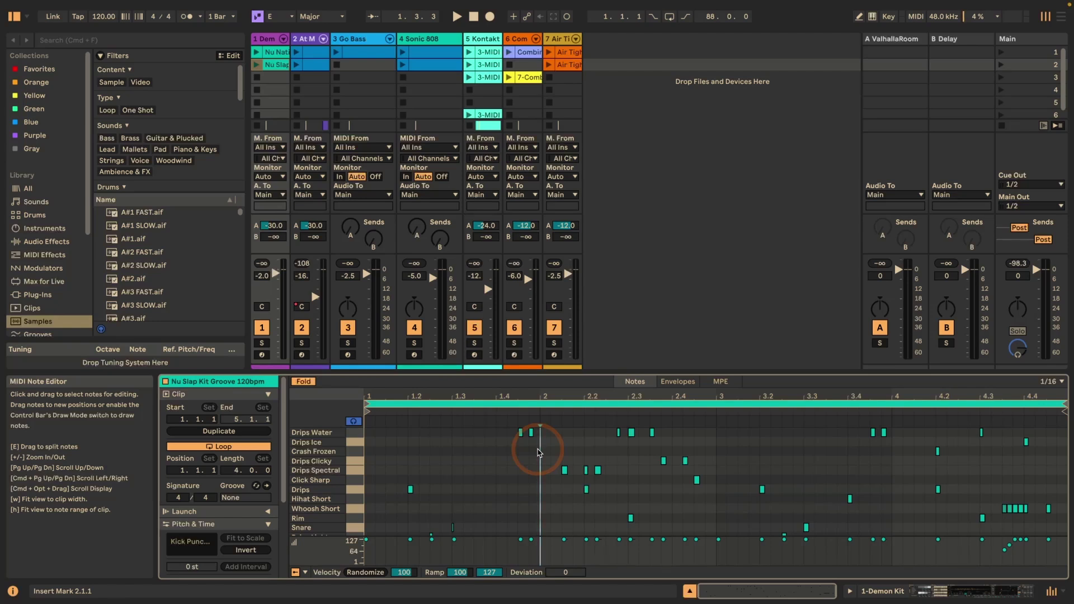
key("super+F9")
- Move the drum clip's loop start and clip end to the bar 2 insert mark
key("super+F10")
key("super+F12")
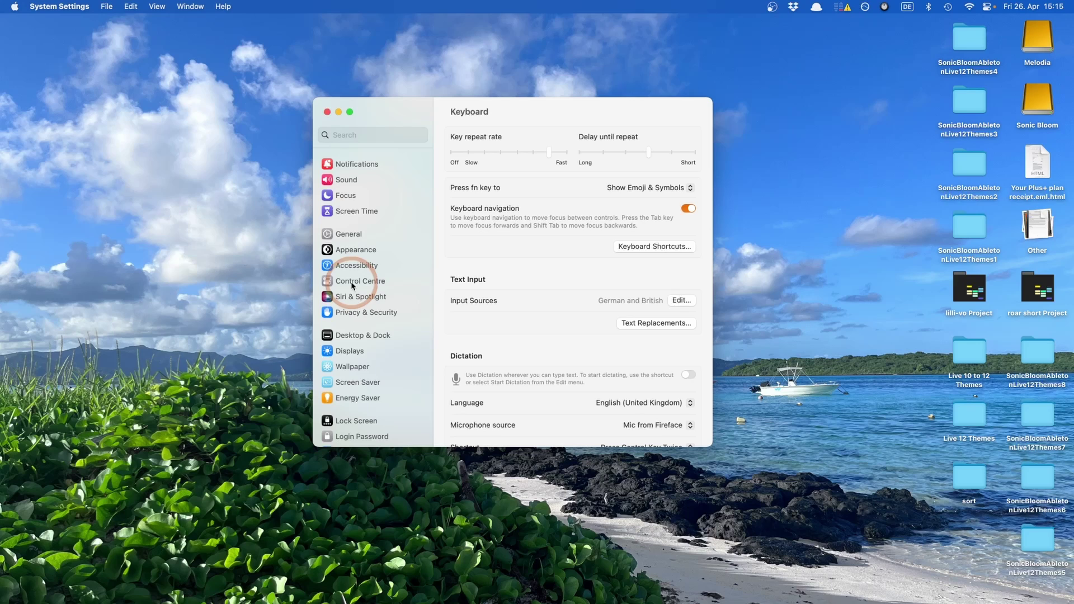
- Go to Keyboard > Keyboard Shortcuts > Function Keys, where F1, F2 act as standard function keys
scroll(352, 288, "down", 5)
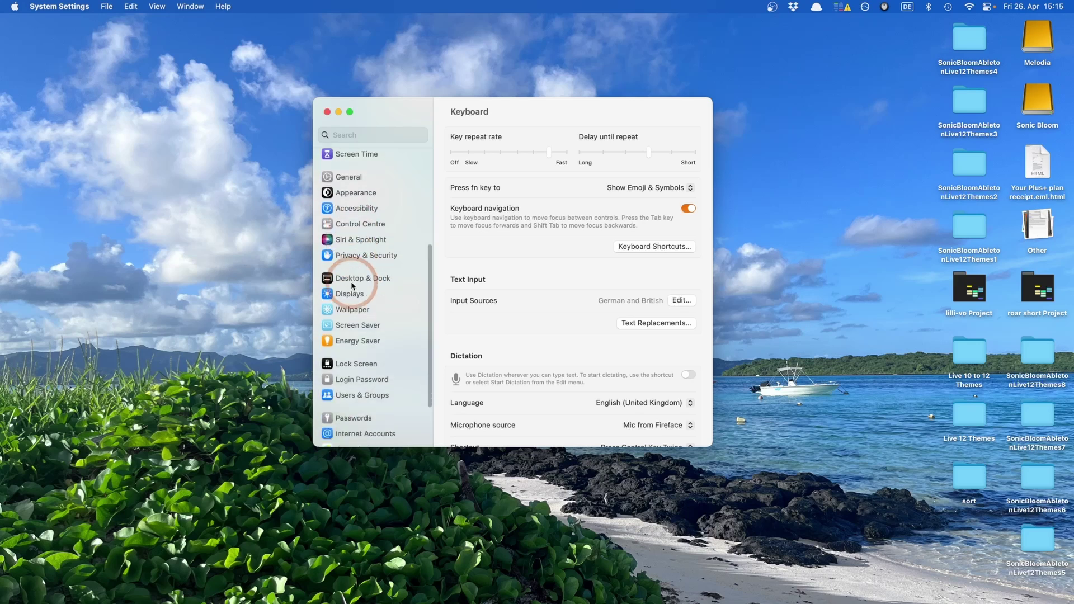
left_click(355, 403)
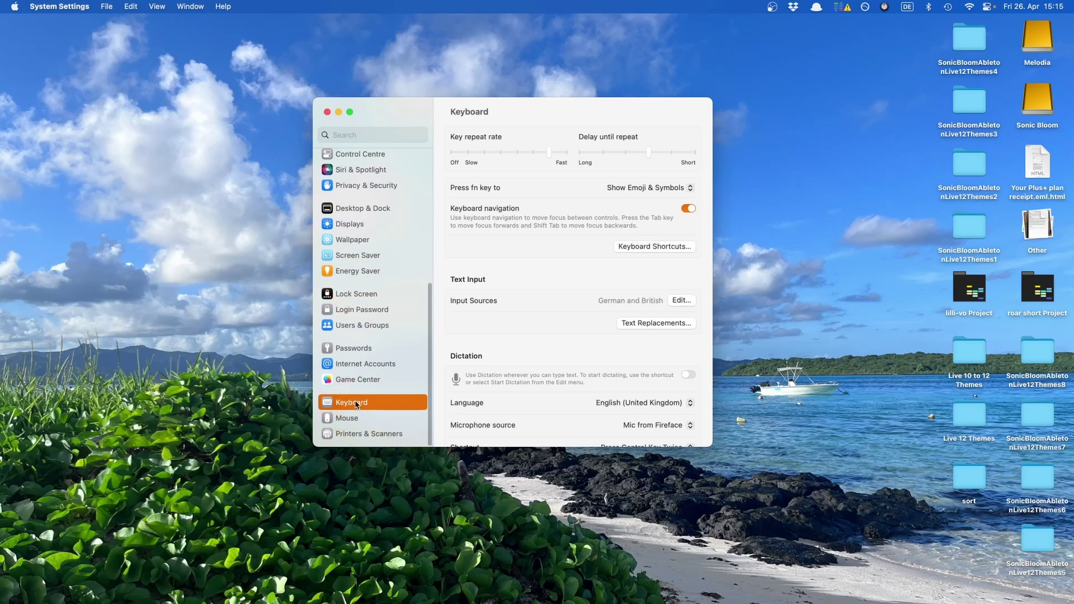
left_click(649, 248)
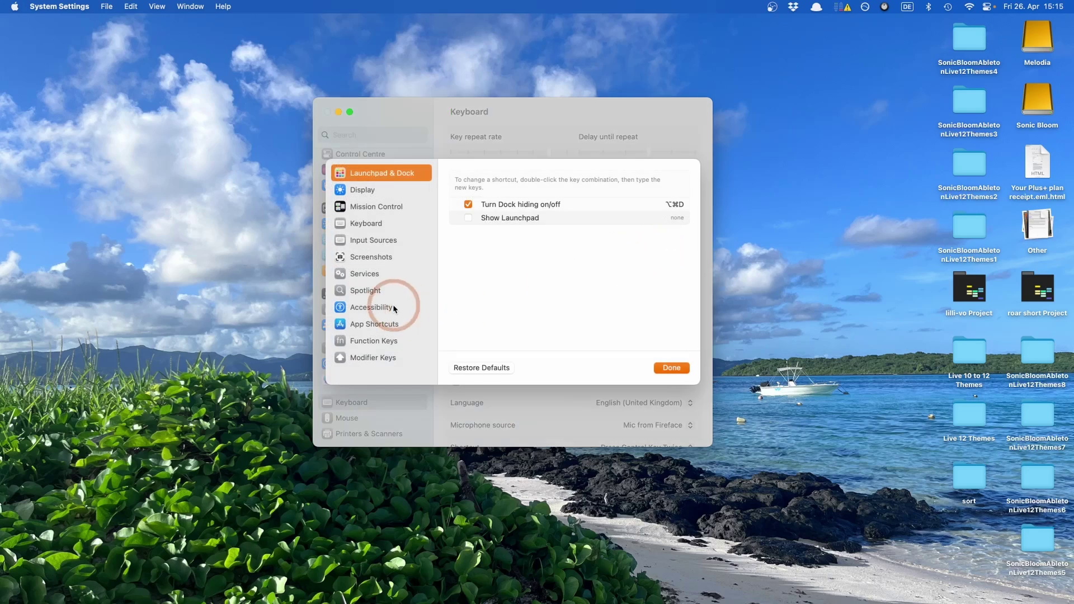
left_click(385, 342)
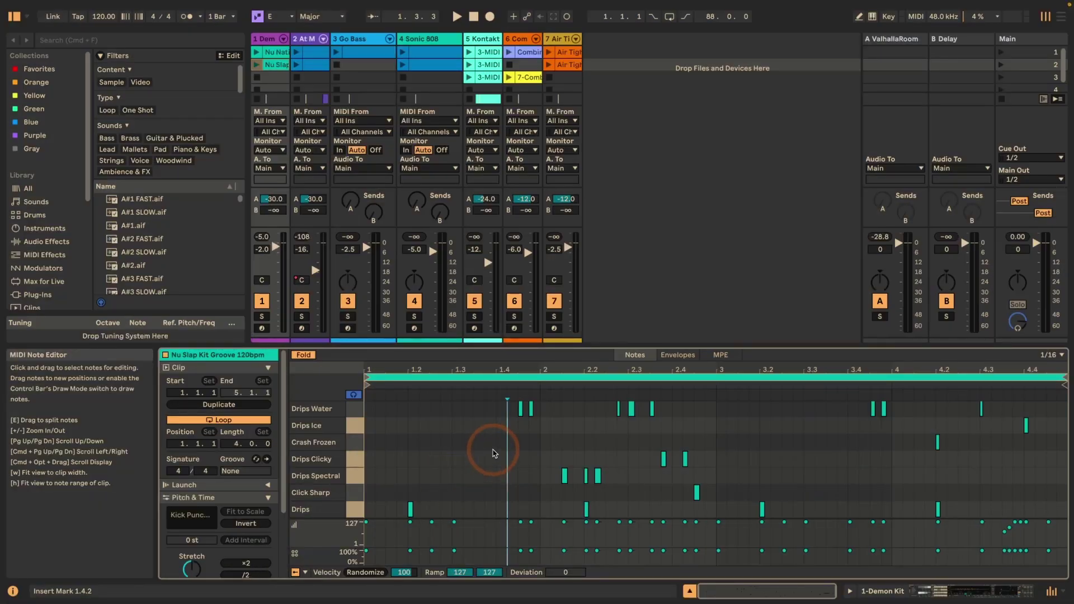
- Set the insert mark at 1.4.1 and step the note selection around, ending on Drips at 1.2.1
left_click(494, 453)
key("alt+shift+Right")
key("alt+shift+Right")
key("alt+shift+Right")
key("alt+shift+Right")
key("alt+shift+Right")
key("alt+shift+Right")
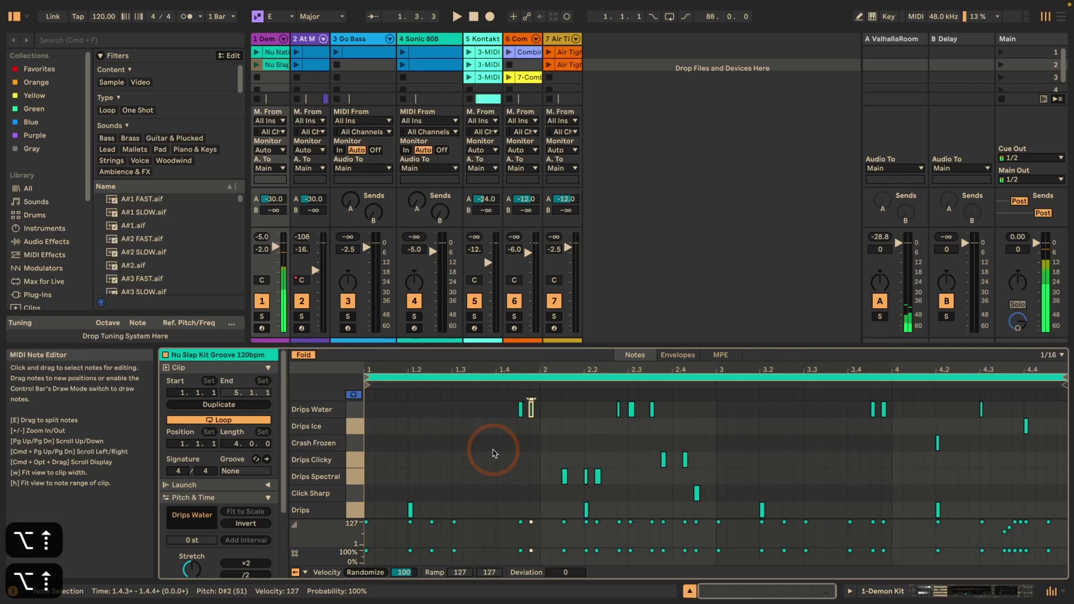
key("alt+shift+Right")
key("alt+shift+Right")
key("alt+shift+Right")
key("alt+shift+Right")
key("alt+shift+Right")
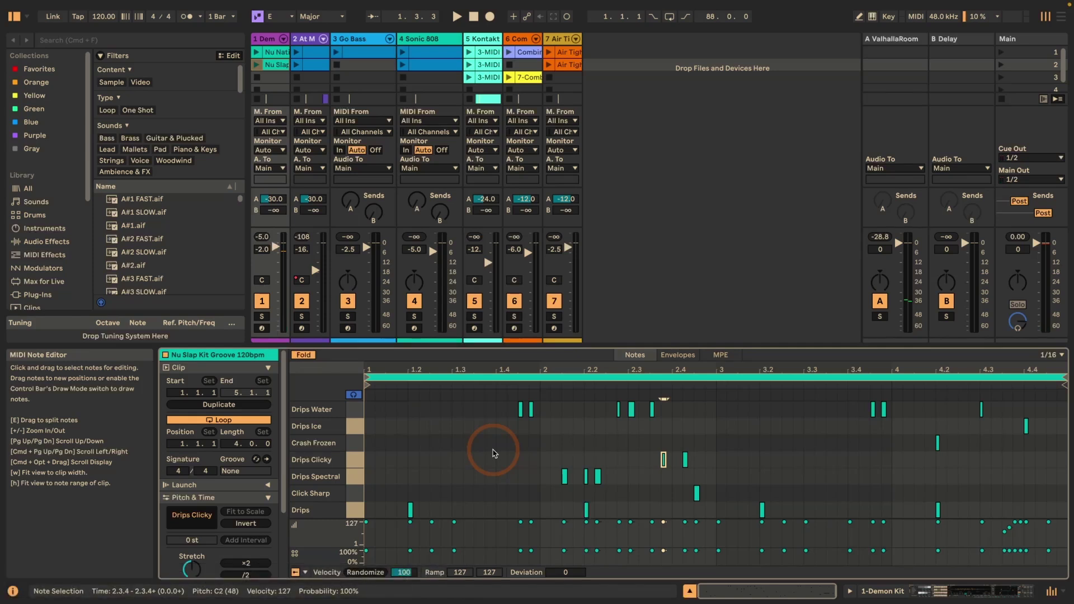
key("alt+Down")
key("alt+Down")
key("alt+Down")
key("alt+Up")
key("alt+Up")
key("alt+Up")
key("alt+Up")
key("alt+Up")
key("alt+Up")
key("alt+Up")
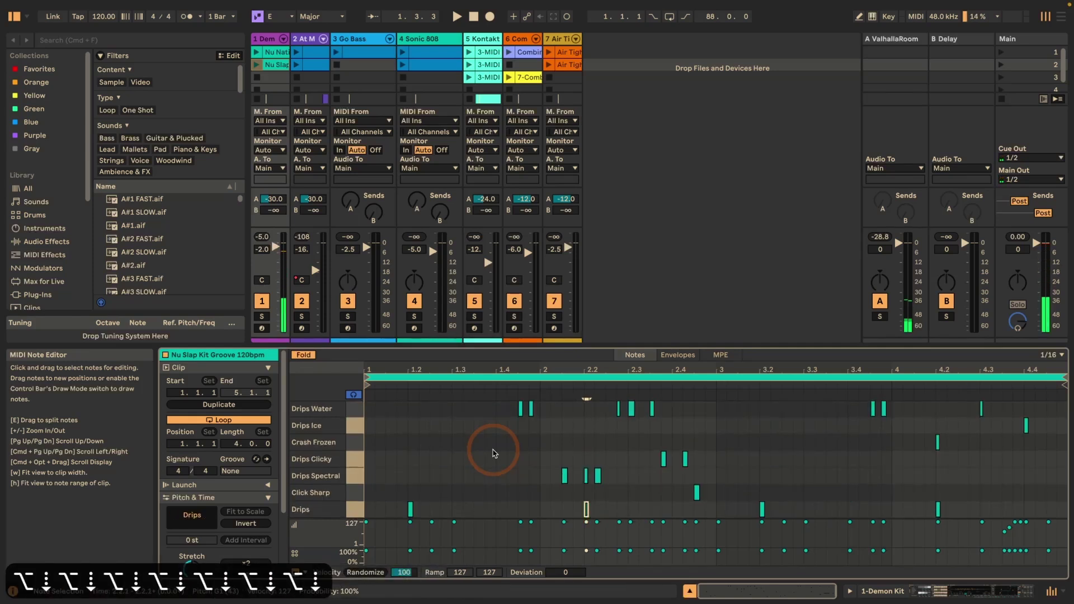
key("alt+Down")
key("alt+Down")
key("alt+Down")
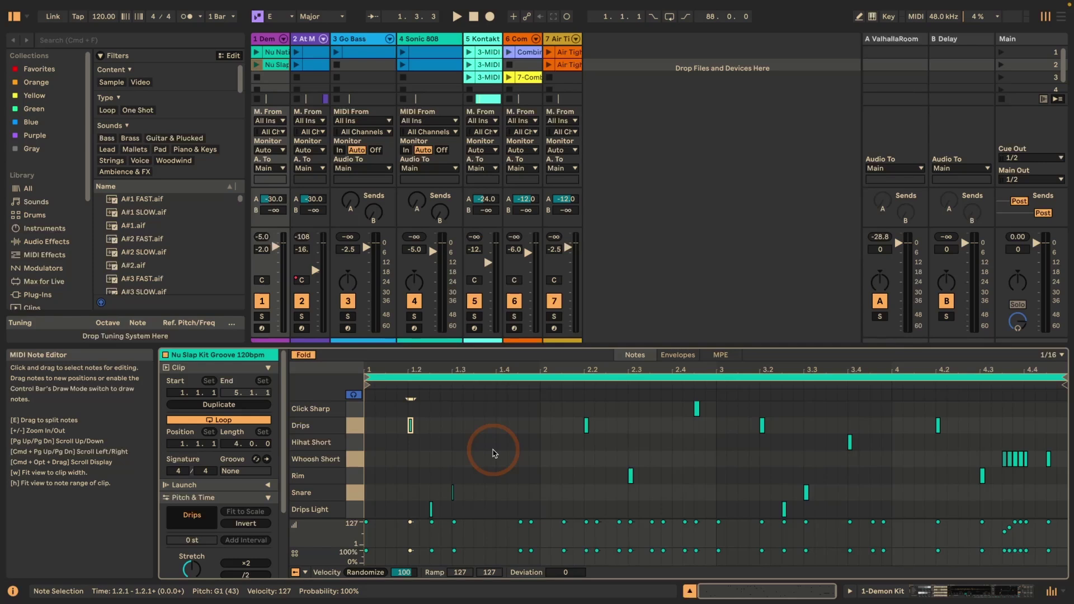
- Lower the Drips note's velocity to 84 with a -37 deviation, giving a 47–84 range
key("super+Down")
key("super+Down")
key("super+Down")
key("super+Down")
key("super+Down")
key("super+Down")
key("super+Down")
key("super+Down")
key("super+Down")
key("super+Down")
key("super+Down")
key("super+Down")
key("super+Down")
key("super+Down")
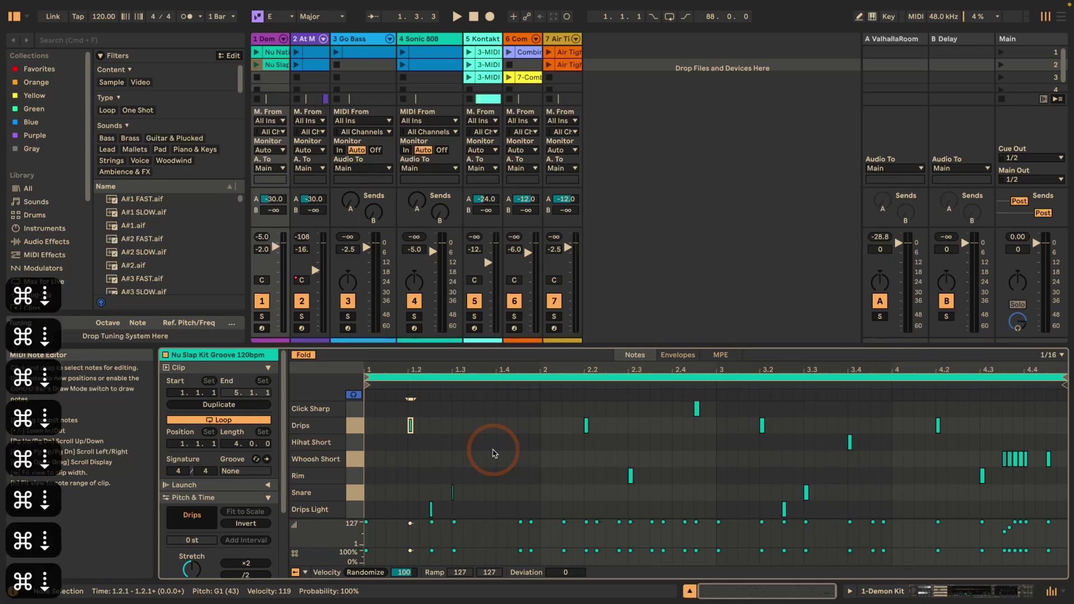
key("super+Down")
key("super+Down")
key("super+Down")
key("super+Down")
key("super+Down")
key("super+Down")
key("super+Down")
key("super+Down")
key("super+Down")
key("super+Down")
key("super+Down")
key("super+Down")
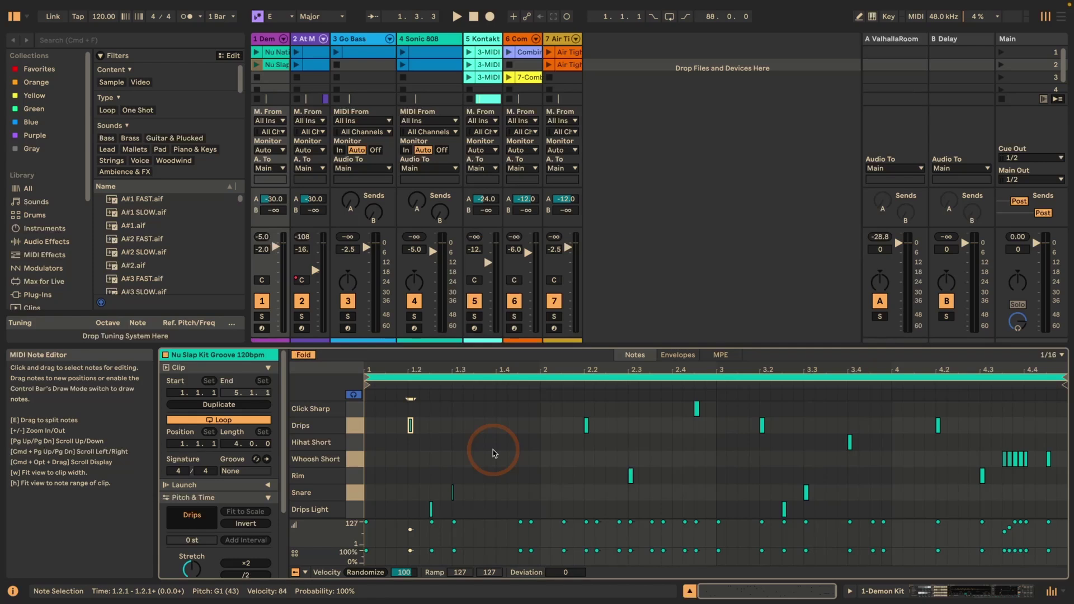
key("shift+super+Down")
key("shift+super+Down")
key("shift+super+Down")
key("shift+super+Down")
key("shift+super+Down")
key("shift+super+Down")
key("shift+super+Down")
key("shift+super+Down")
key("shift+super+Down")
key("shift+super+Down")
key("shift+super+Down")
key("shift+super+Down")
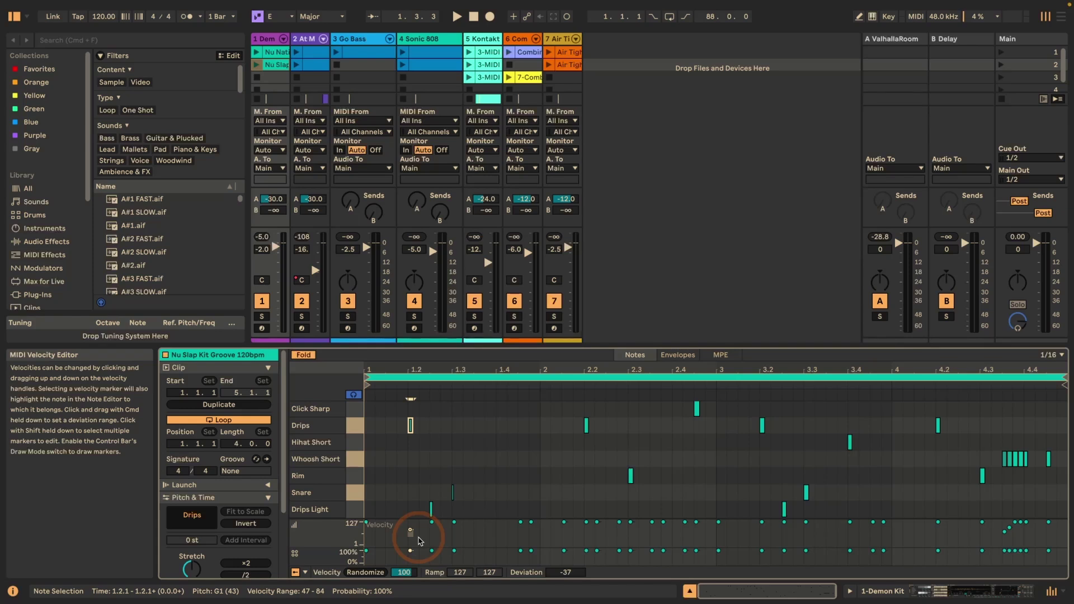
- Select the Drips note in the Chance lane and lower its play probability from 100%
left_click(411, 552)
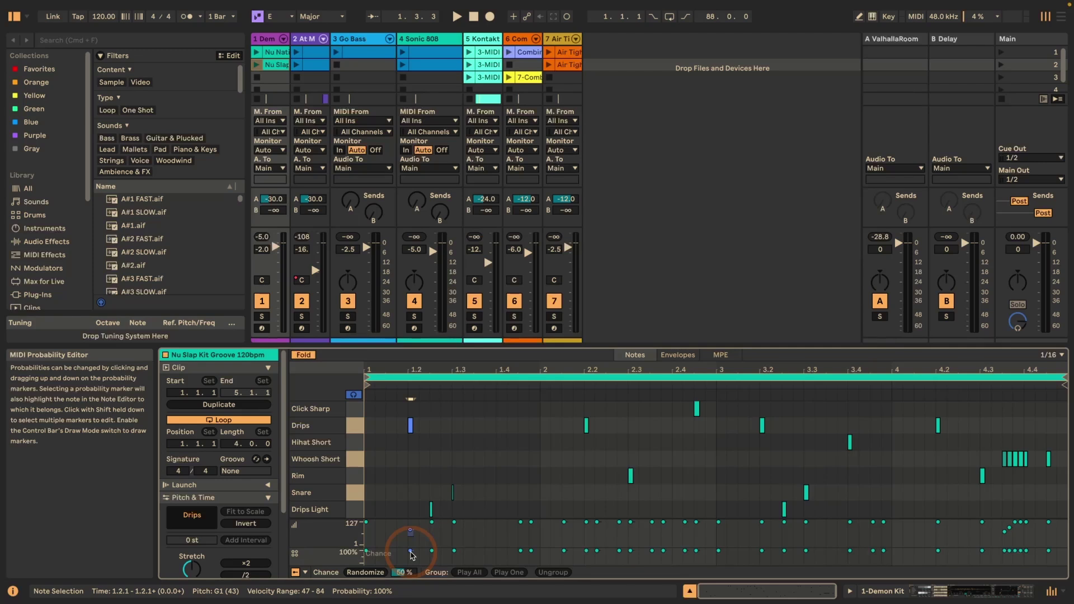
key("alt+shift+super+Down")
key("alt+shift+super+Down")
key("alt+shift+super+Down")
key("alt+shift+super+Down")
key("alt+shift+super+Down")
key("alt+shift+super+Down")
key("alt+shift+super+Down")
key("alt+shift+super+Down")
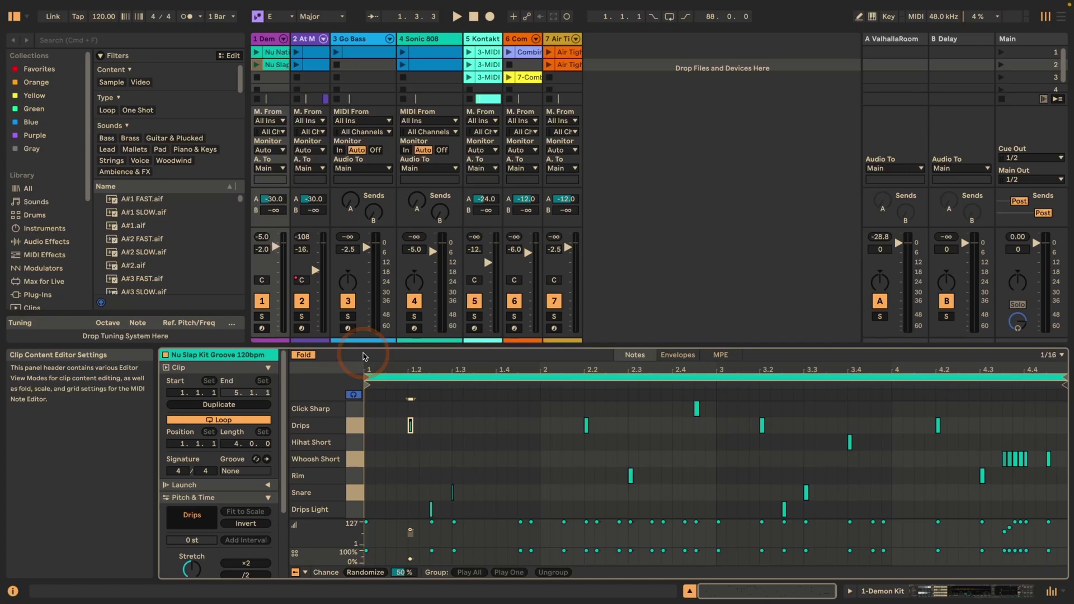
- Back in track 2's MIDI clip, split the E1 note and chop it into equal short notes
left_click(310, 66)
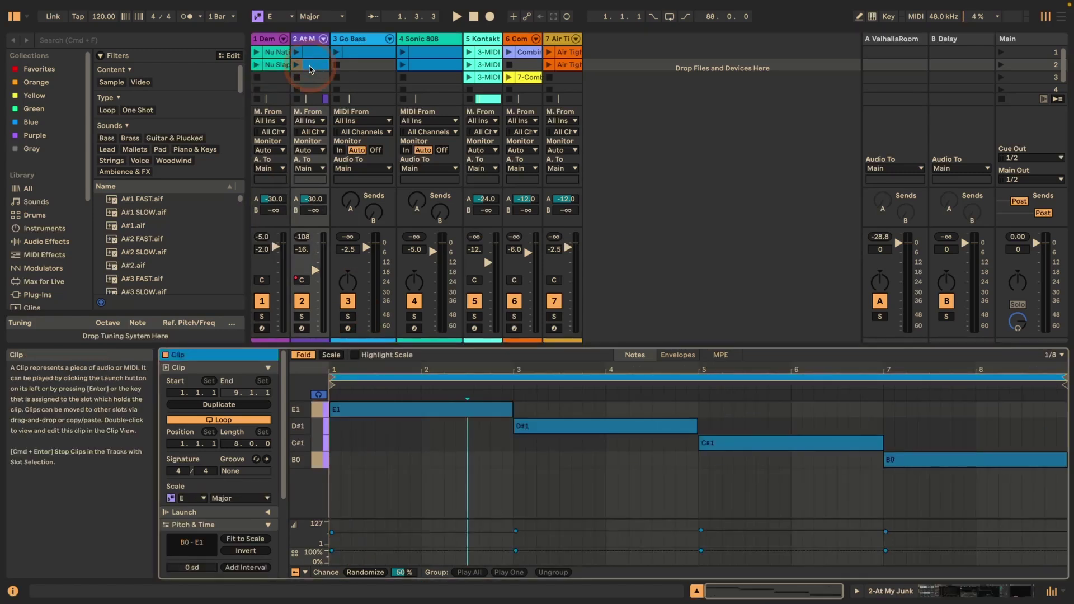
key("e")
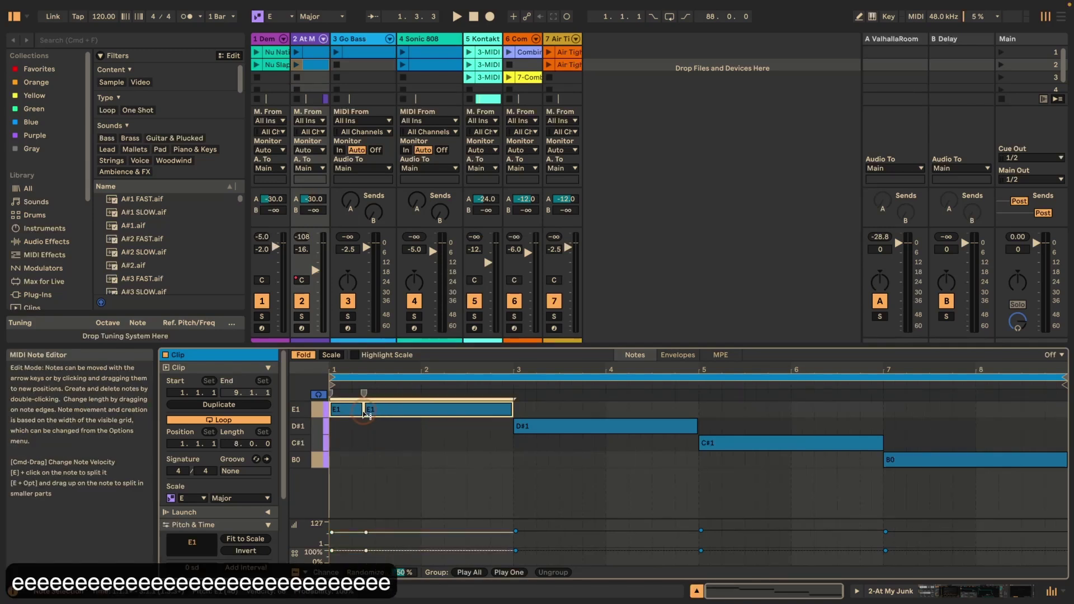
left_click(398, 411)
left_click_drag(398, 413, 376, 411)
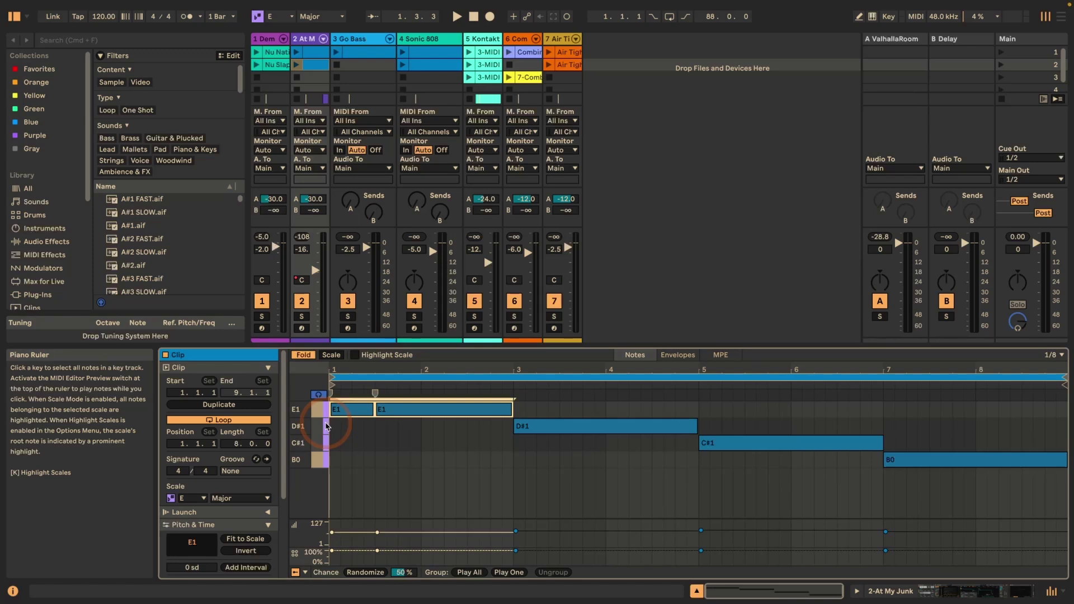
key("super+e")
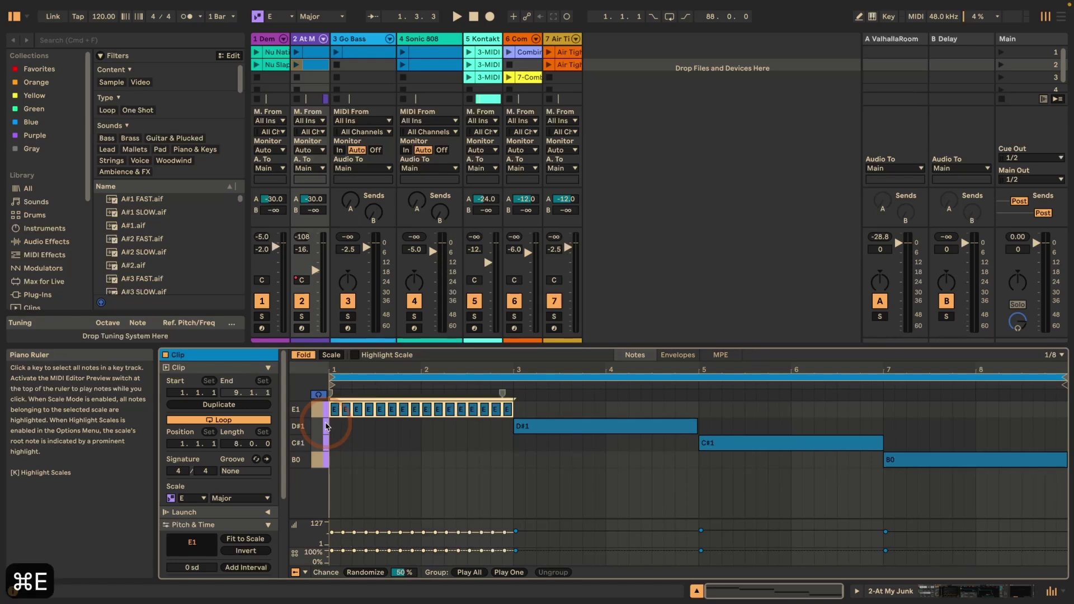
key("super+e")
key("super+e")
key("super+e")
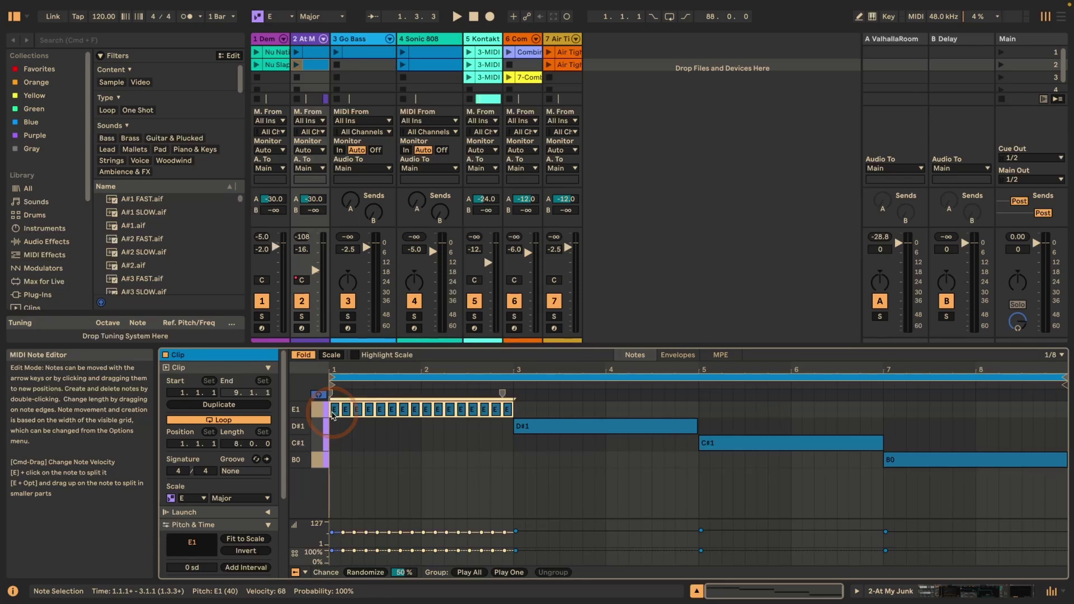
- Chop the long D#1 note into grid-length notes and split C#1 at bar 5.3
left_click(604, 432)
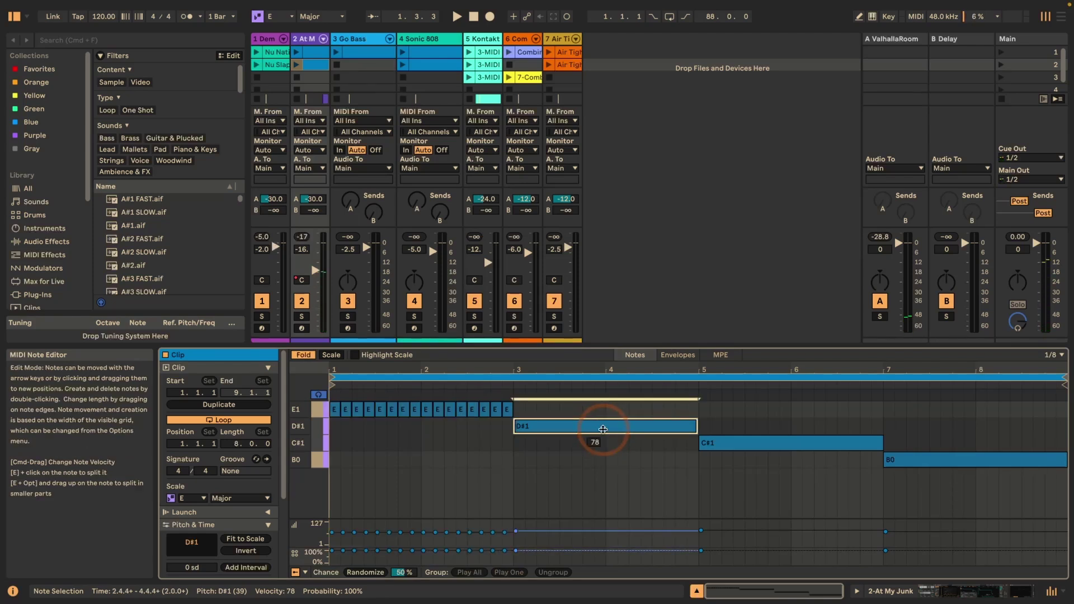
key("super+e")
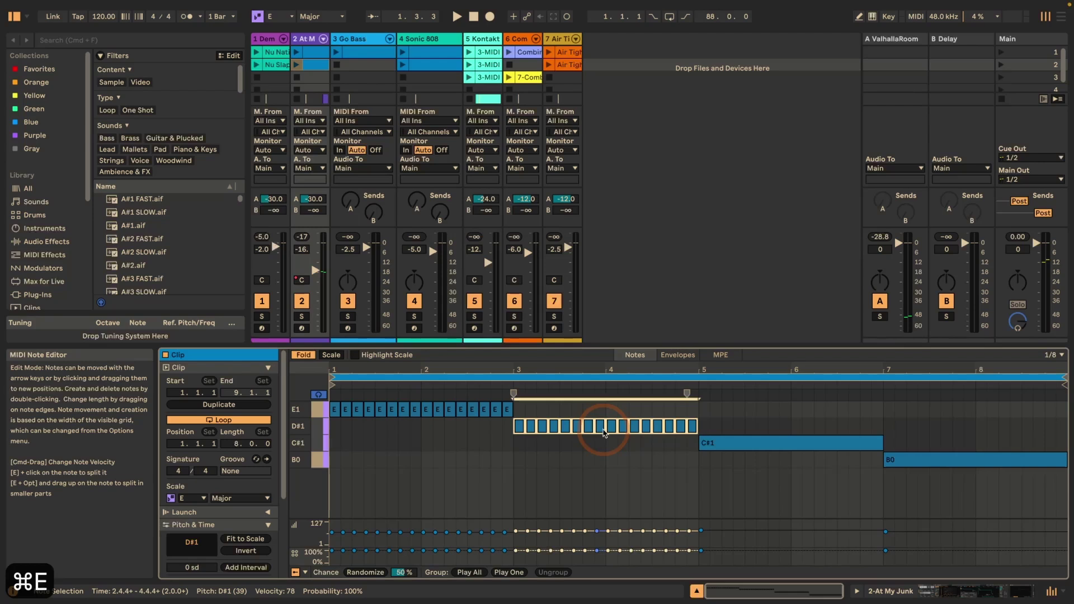
left_click(745, 429)
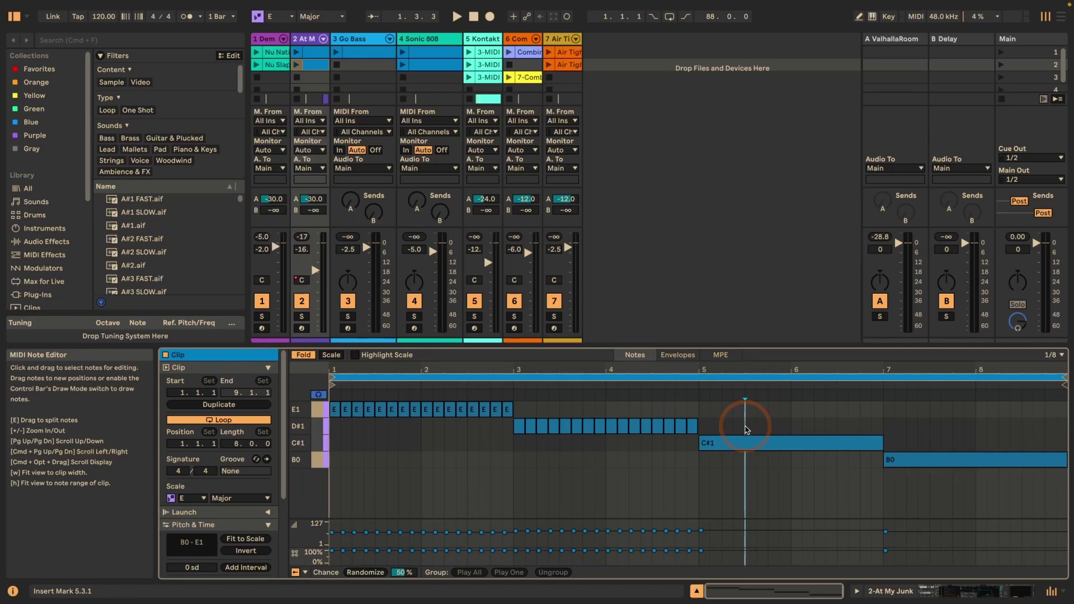
key("super+e")
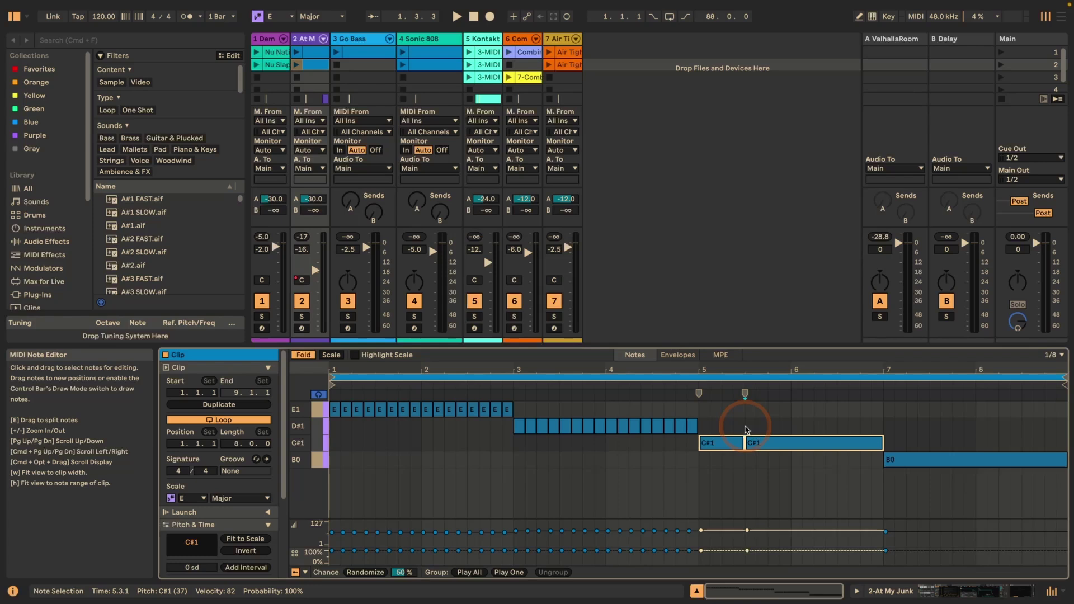
left_click(932, 458)
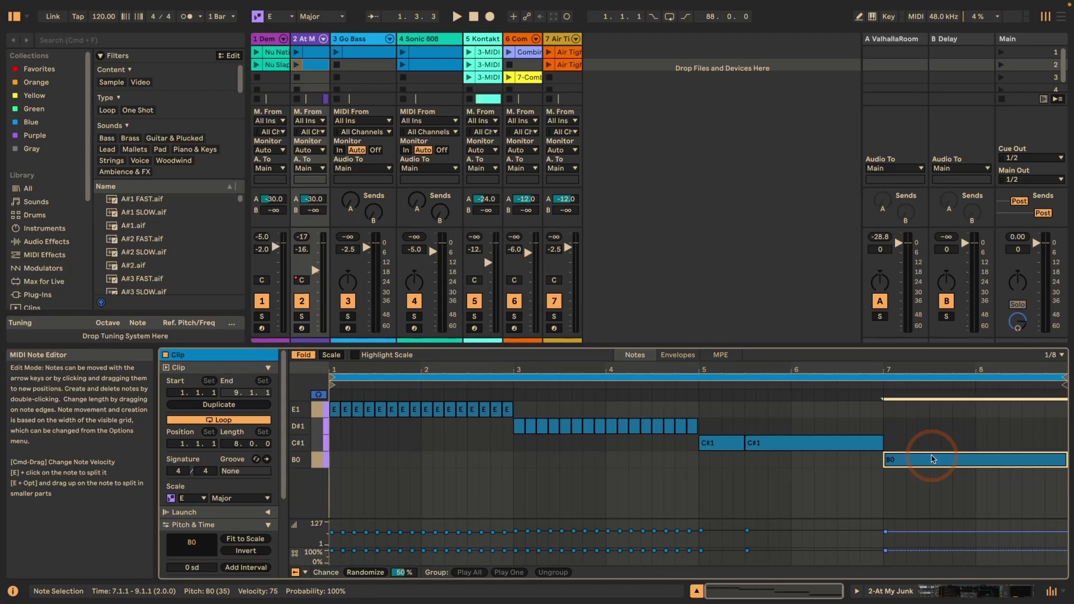
key("alt+e")
left_click_drag(933, 459, 980, 334)
key("alt+shift+e")
left_click_drag(957, 456, 988, 452)
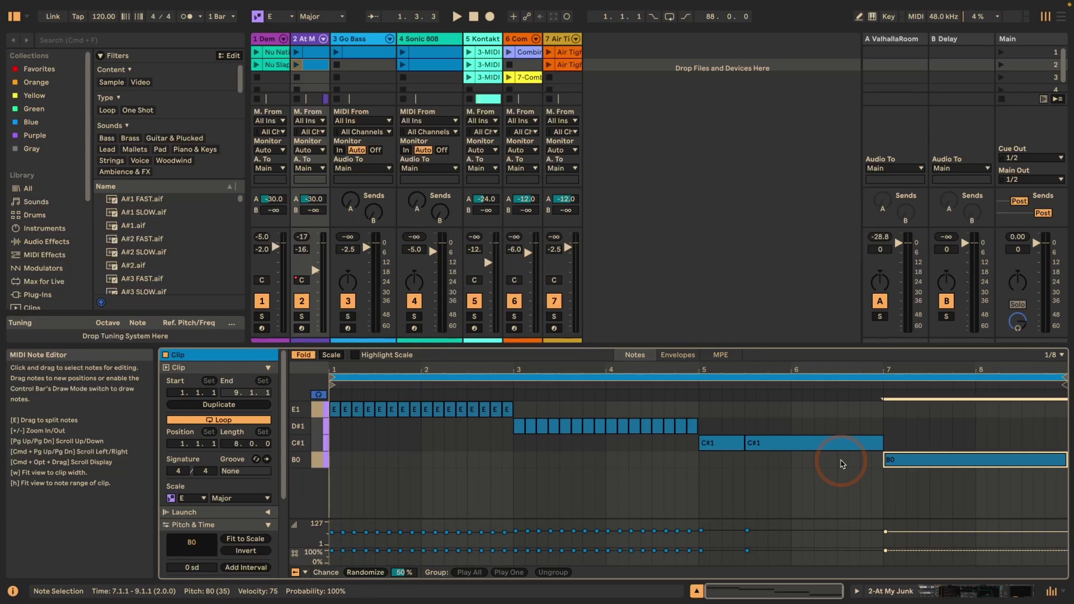
- Chop B0 and adjust the slice count to 16 eighth-note pieces across bars 7–9
key("super+e")
key("super+e")
key("super+e")
key("super+e")
key("super+e")
key("super+e")
key("super+e")
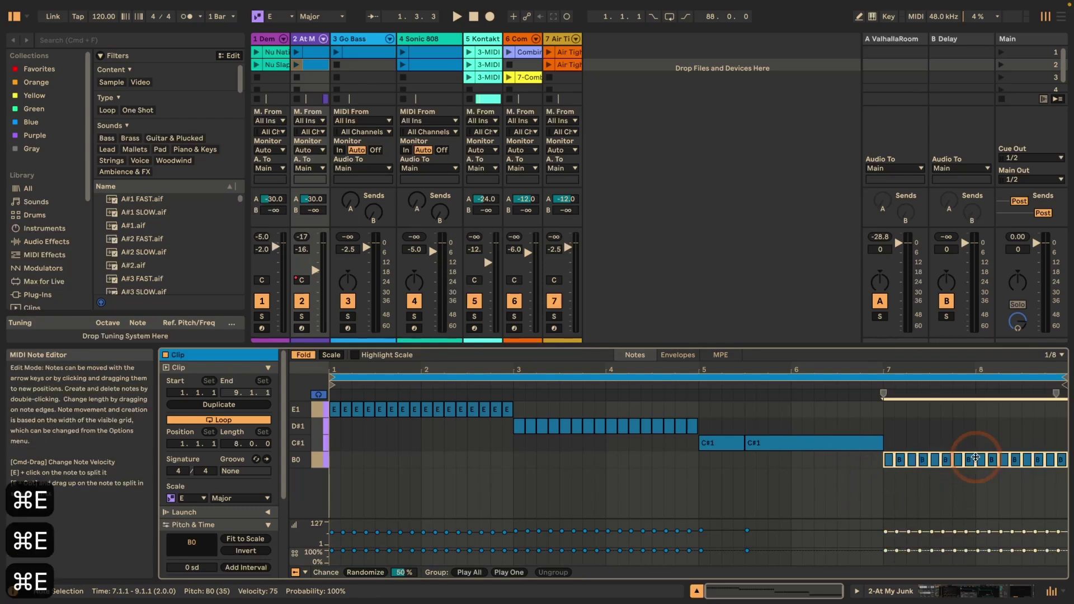
left_click_drag(974, 457, 962, 447)
scroll(962, 448, "down", 2)
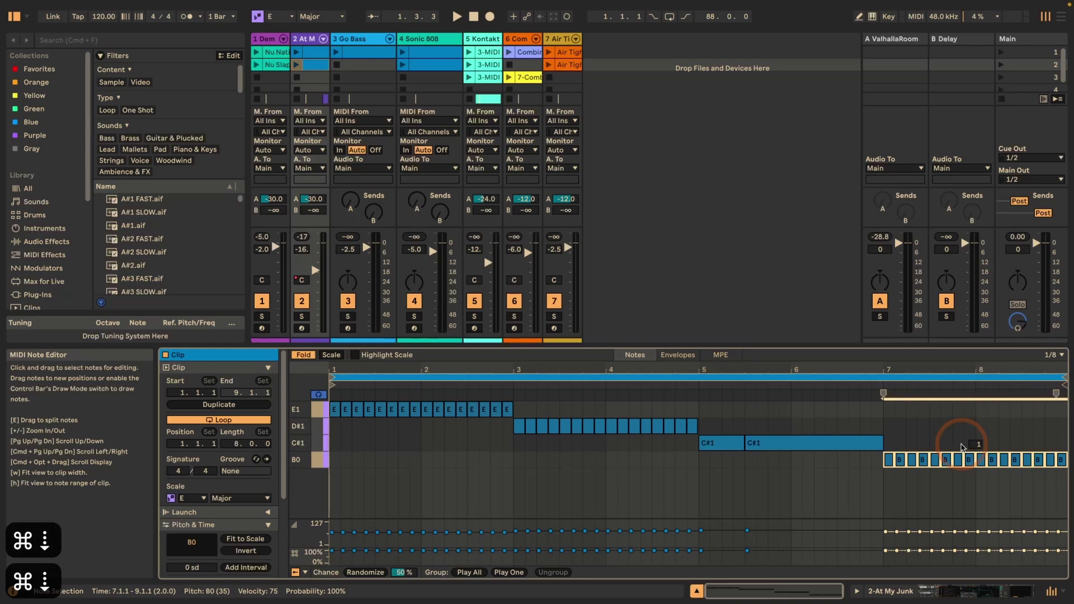
scroll(962, 448, "up", 1)
scroll(962, 447, "up", 1)
scroll(962, 447, "down", 3)
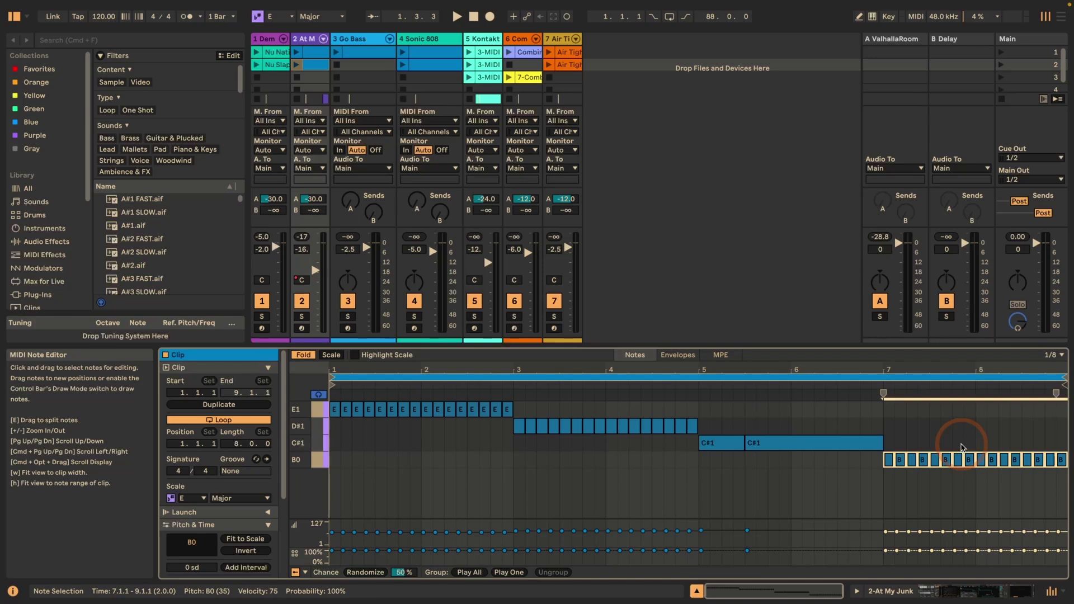
- Merge the chopped B0 pieces into one note, and join the short E1 and D#1 notes into long notes
key("super+j")
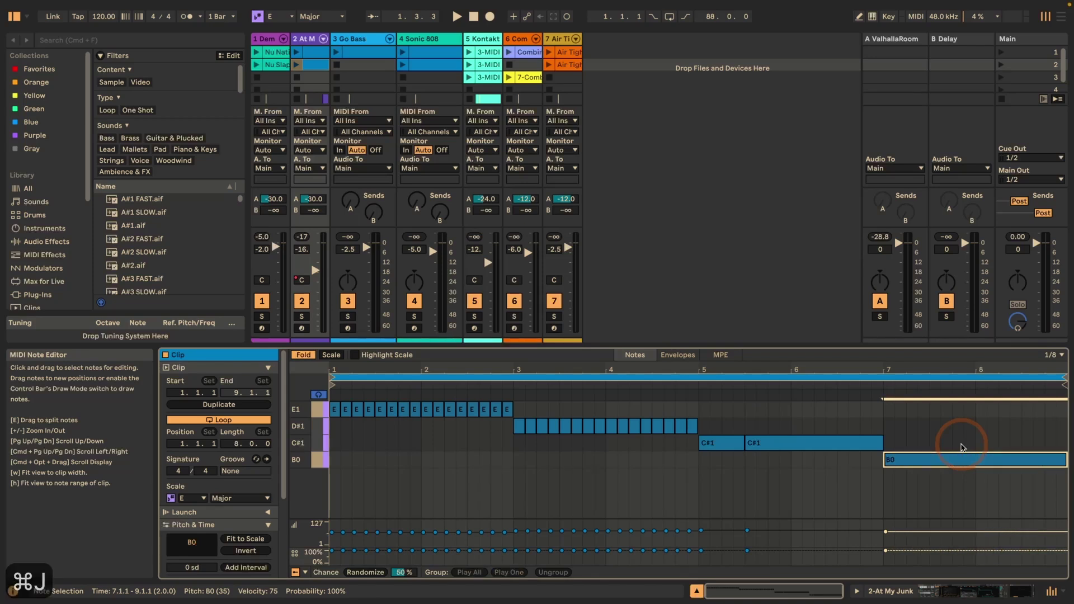
left_click_drag(727, 420, 611, 429)
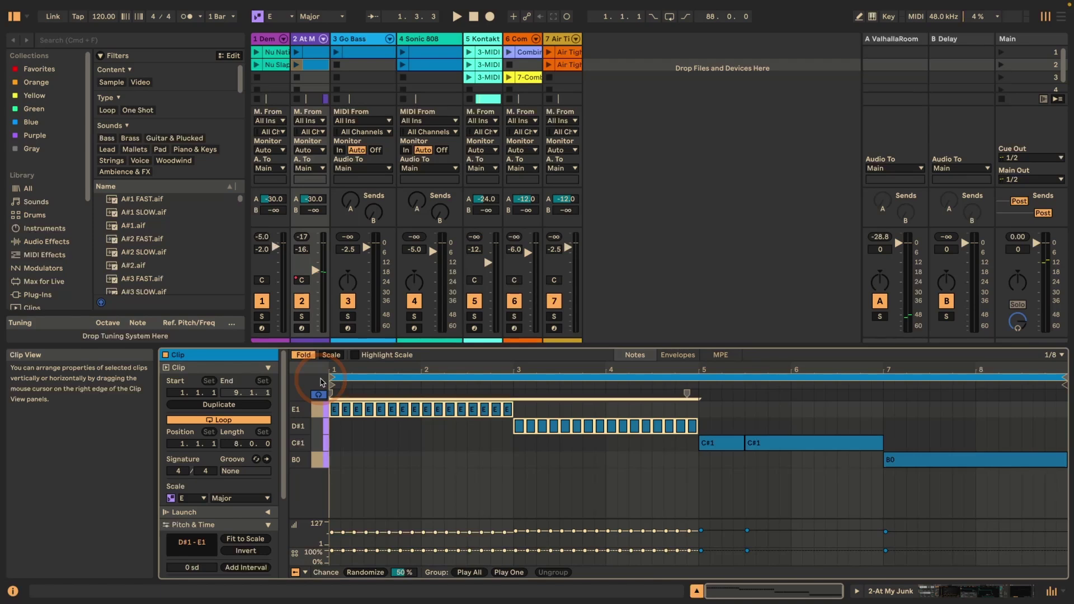
key("alt+super+j")
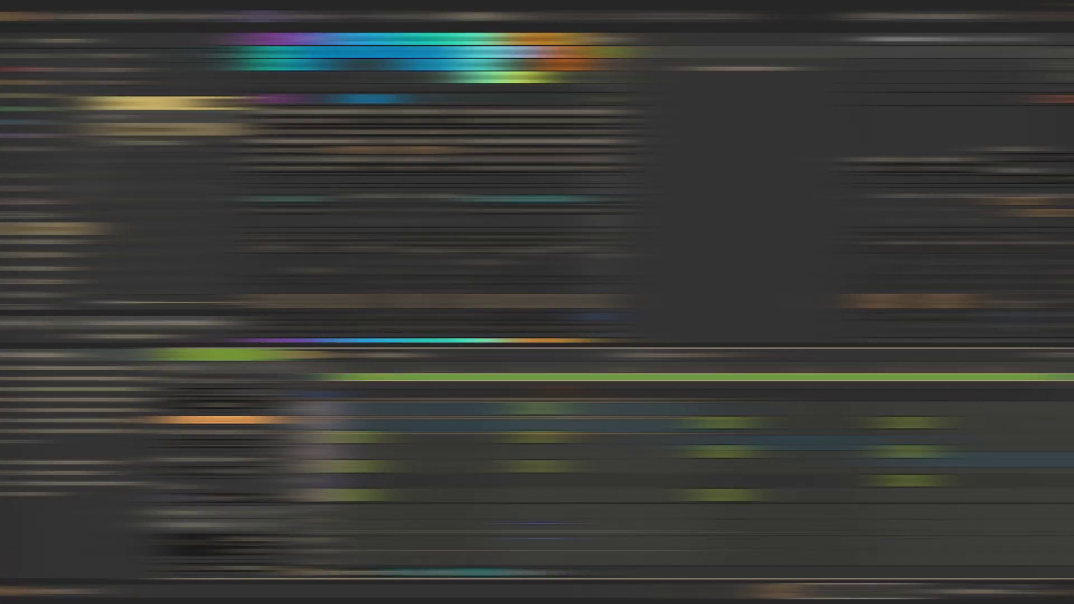
- Group the G3–D4 chord at 1.2 as Play One, then group the F#3–C4 chord at 1.4
left_click(557, 414)
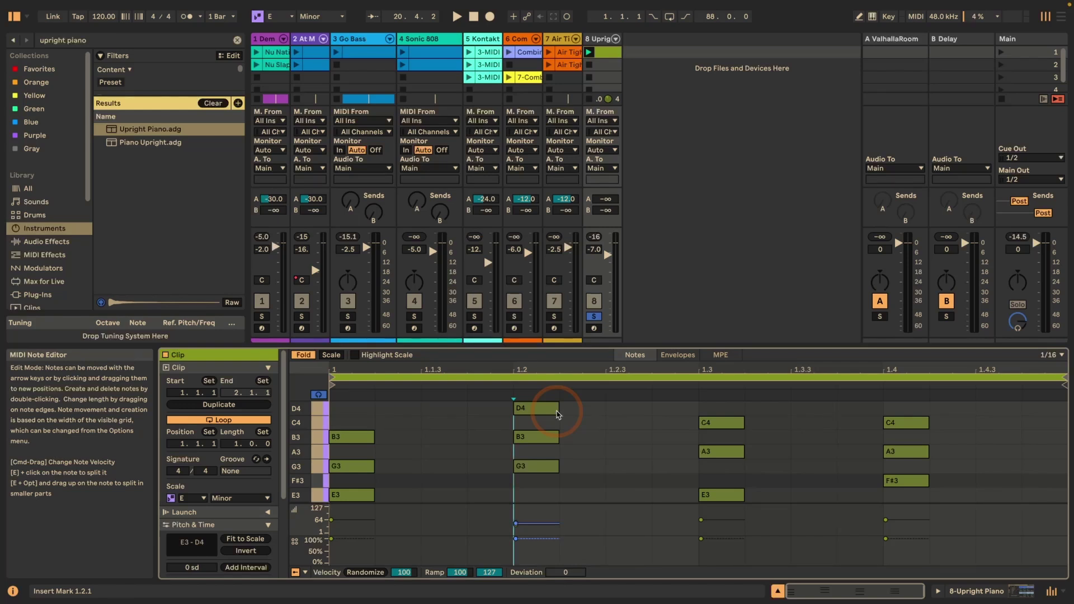
left_click(558, 414)
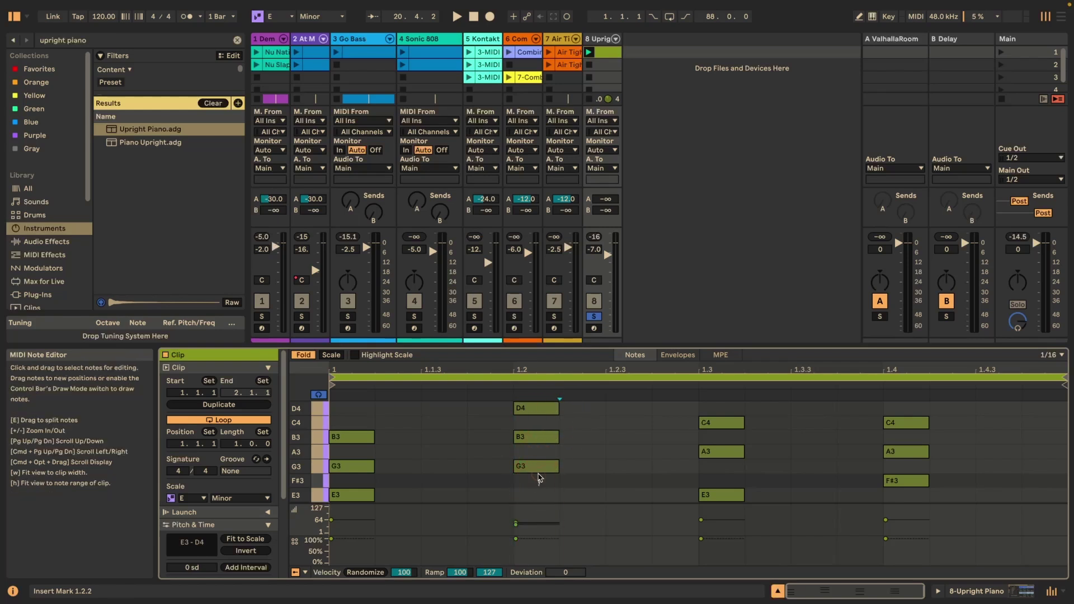
left_click_drag(538, 478, 534, 401)
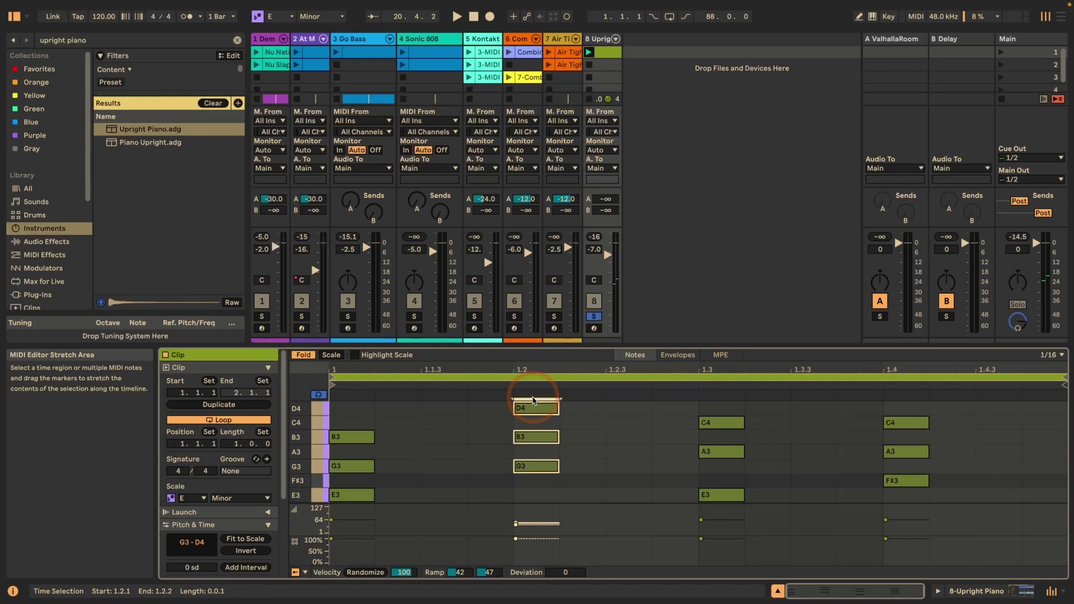
key("super+g")
left_click(535, 409)
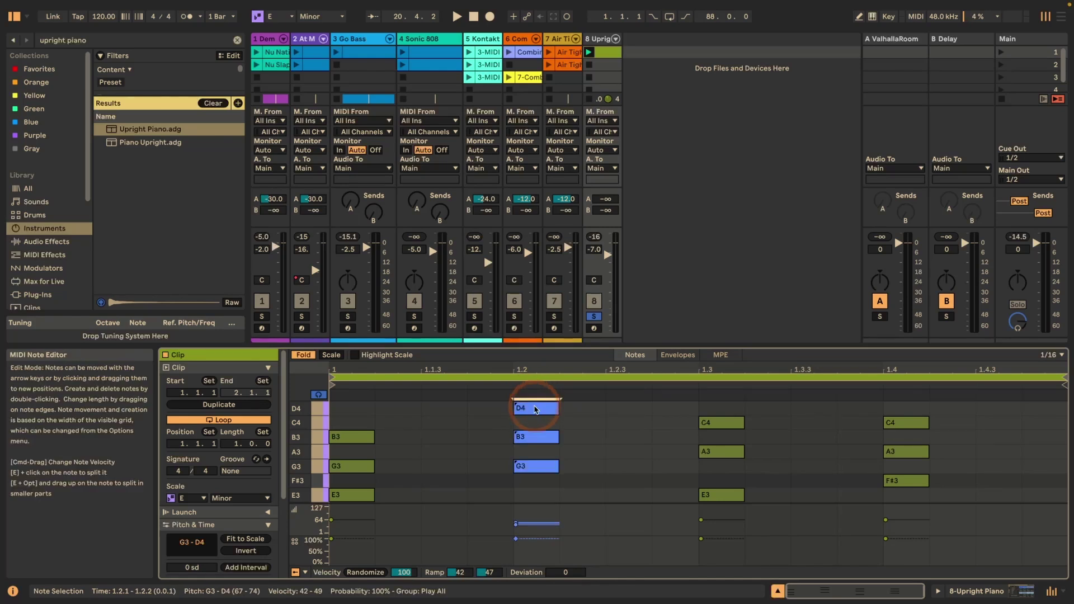
right_click(535, 409)
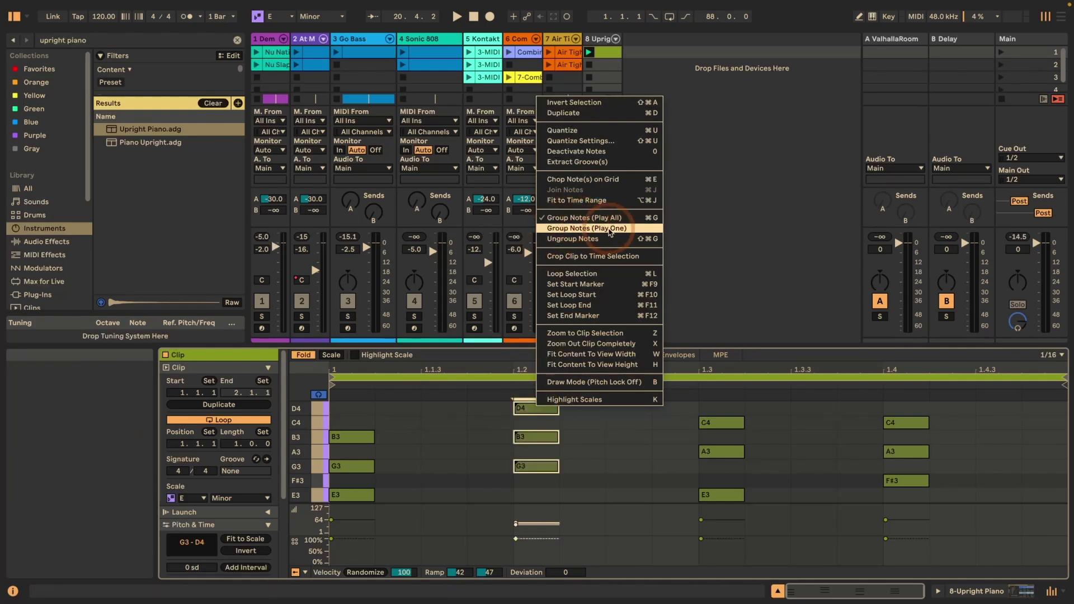
left_click(609, 228)
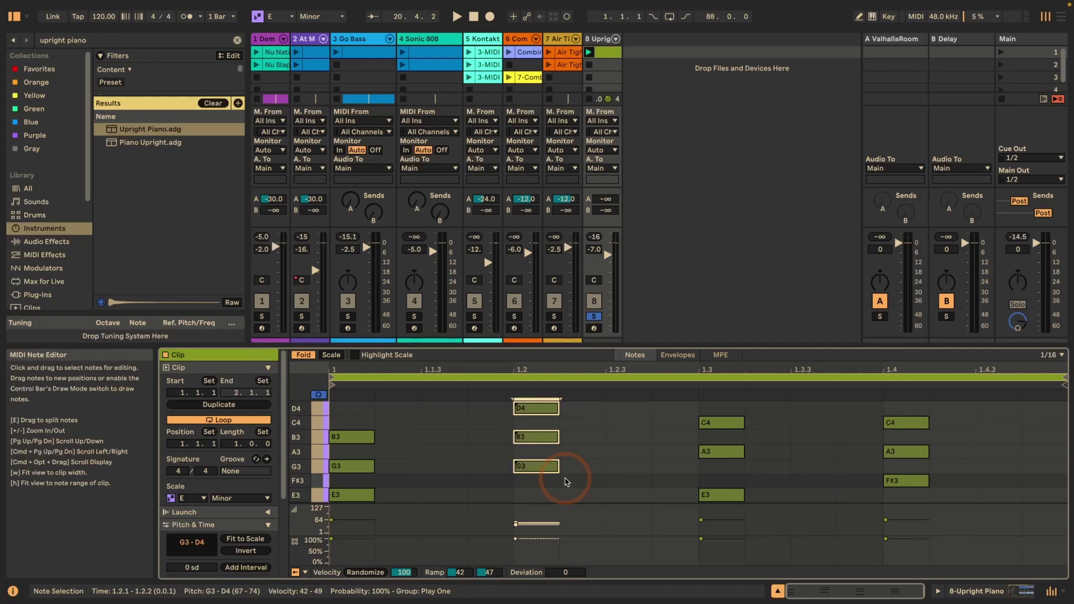
left_click_drag(890, 413, 907, 499)
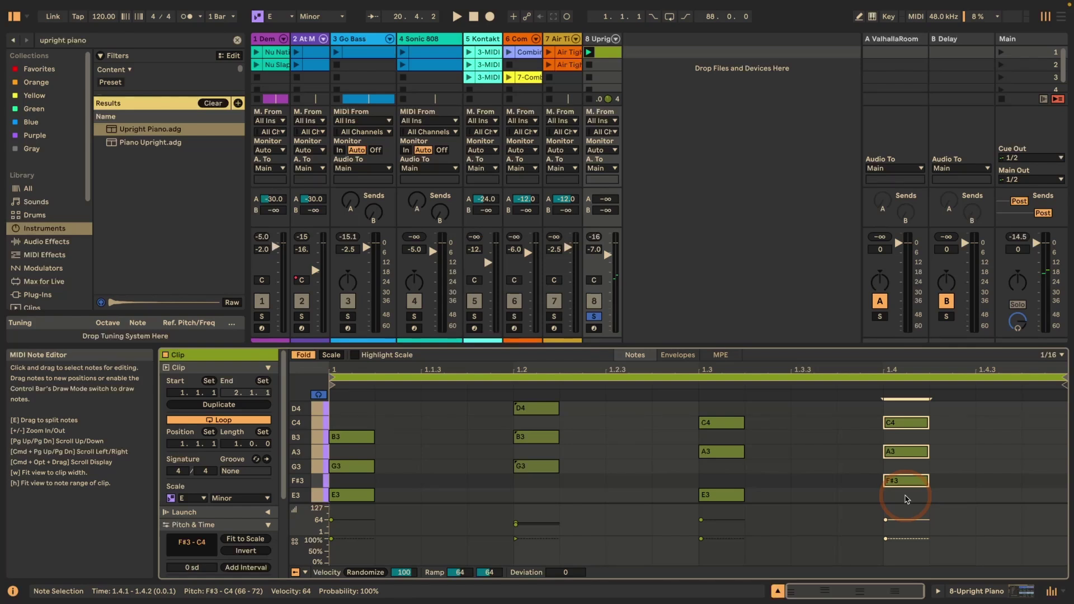
key("super+g")
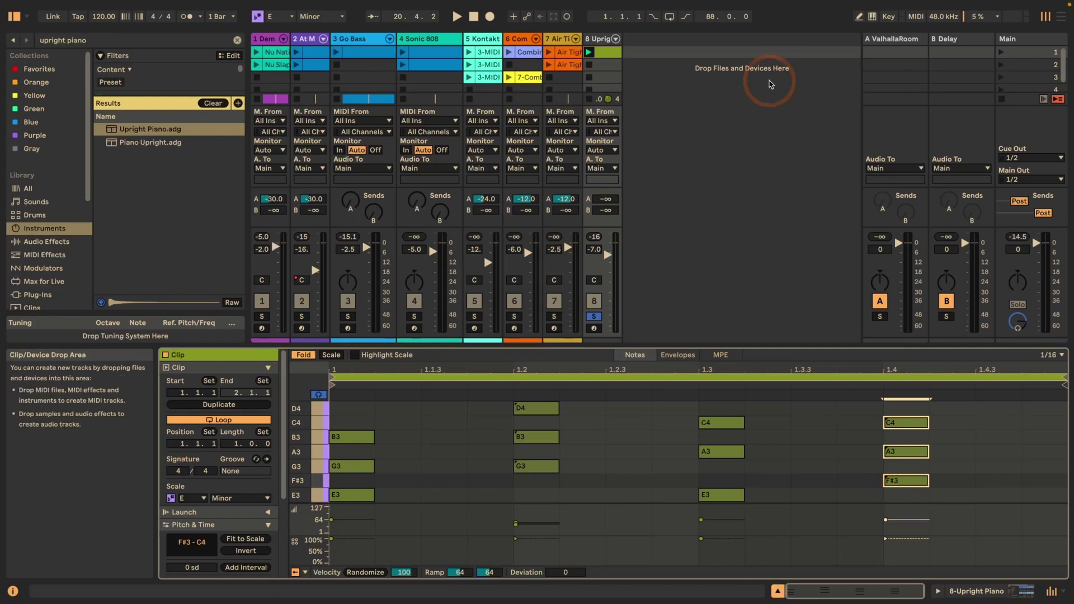
- Play and stop the piano clip to hear the grouped chords, then ungroup the 1.4 chord
key("space")
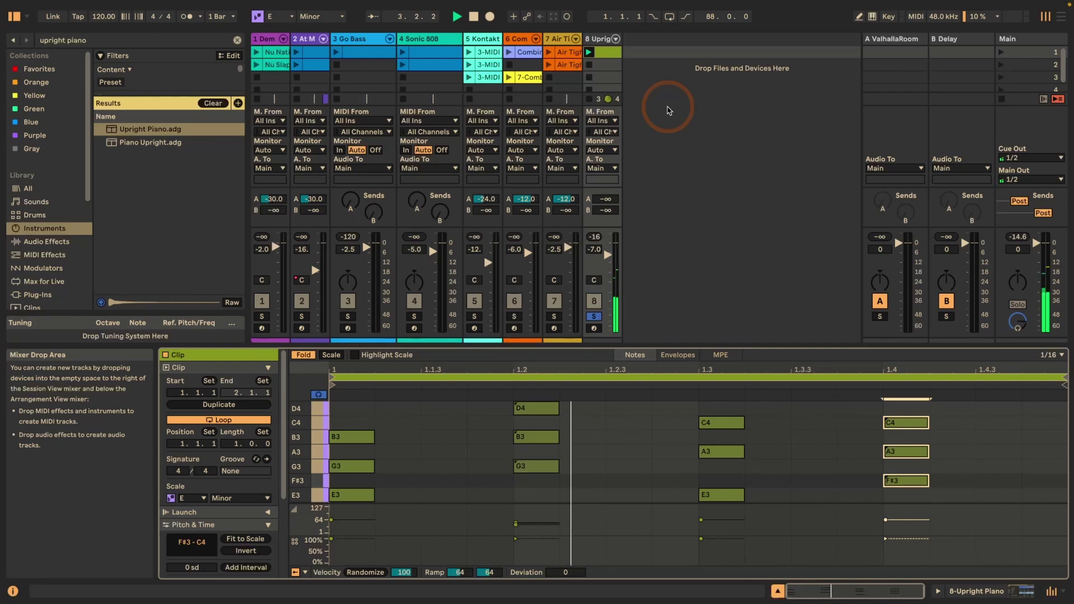
key("space")
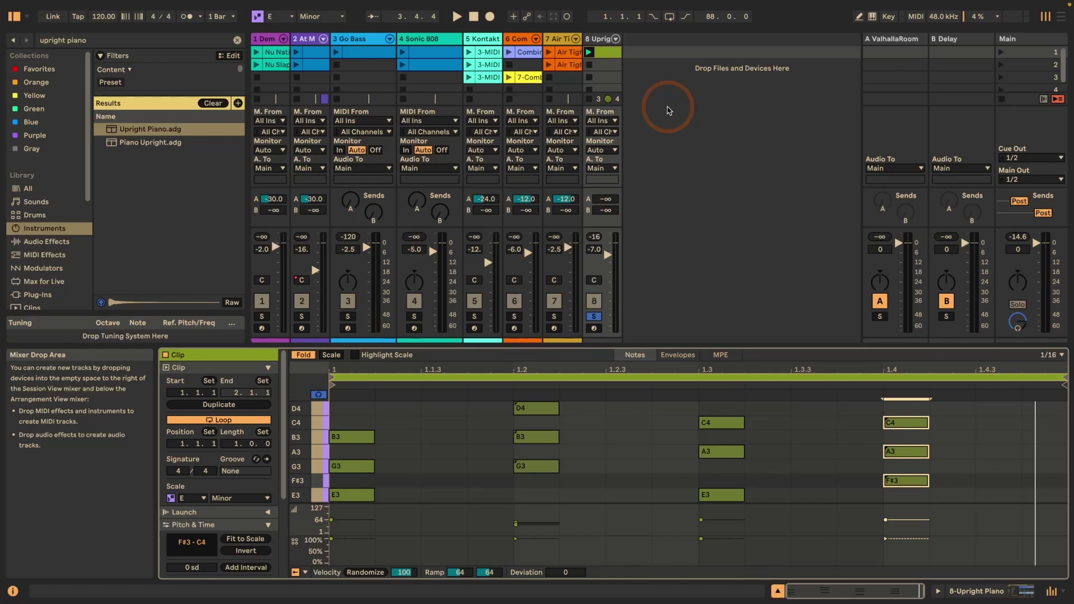
key("shift+super+g")
- Toggle Fold with F between showing every key row and only rows with notes
key("f")
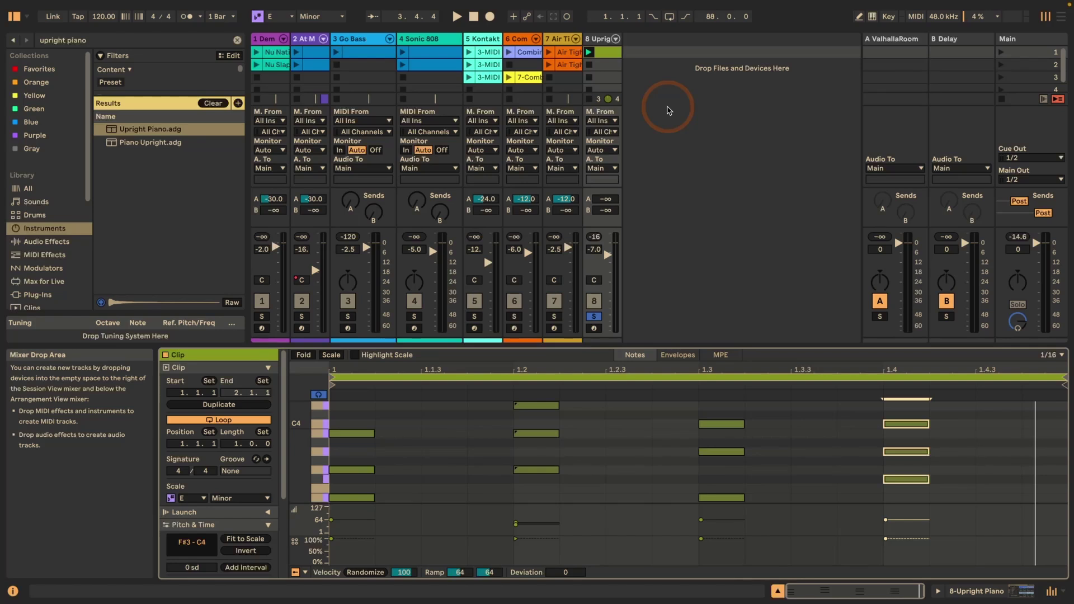
key("f")
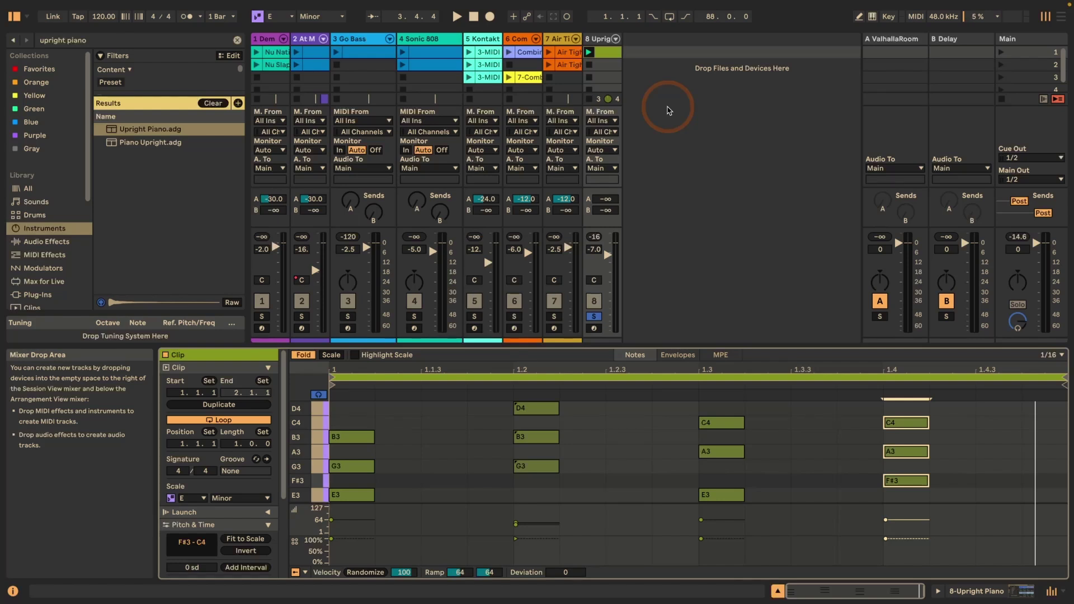
key("g")
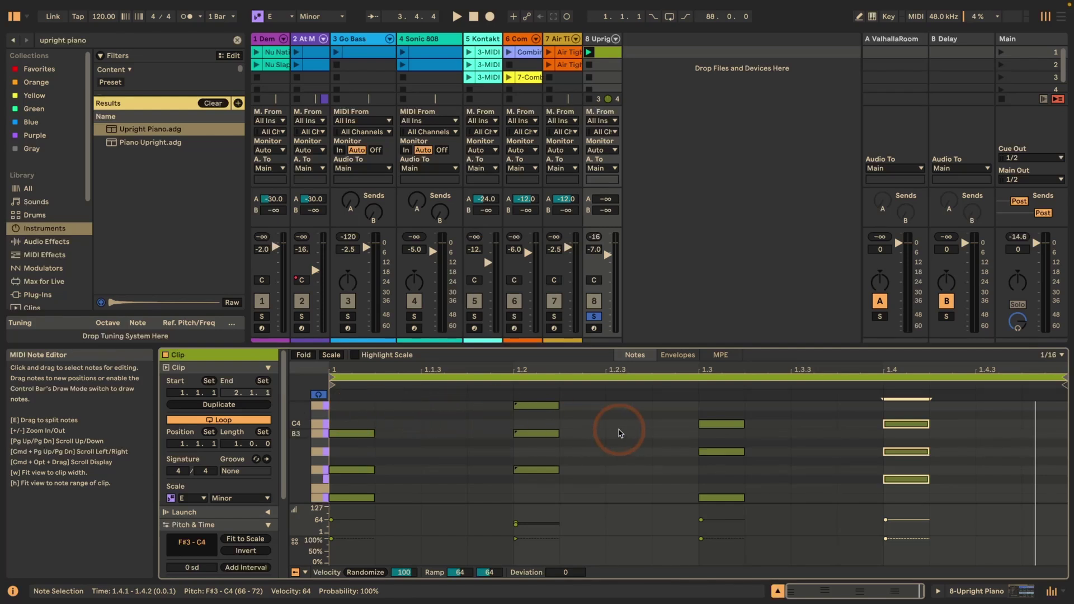
- Select the F#3–C4 chord at 1.4, invert to the other nine notes, then add the chord back
left_click(651, 440)
key("alt+Right")
key("alt+Right")
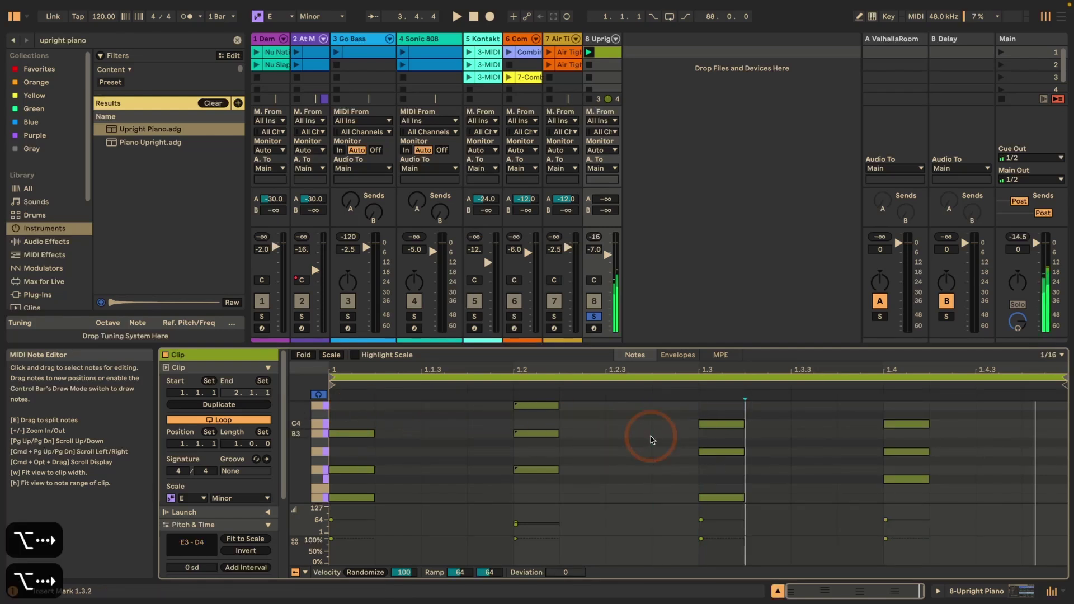
key("alt+Right")
key("alt+Right")
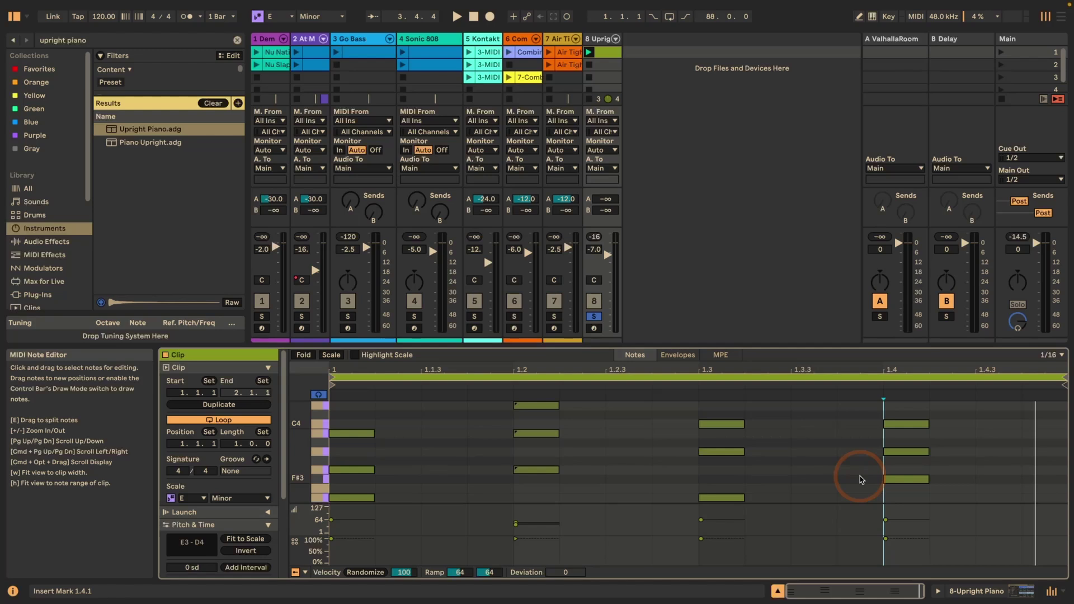
left_click_drag(904, 496, 902, 423)
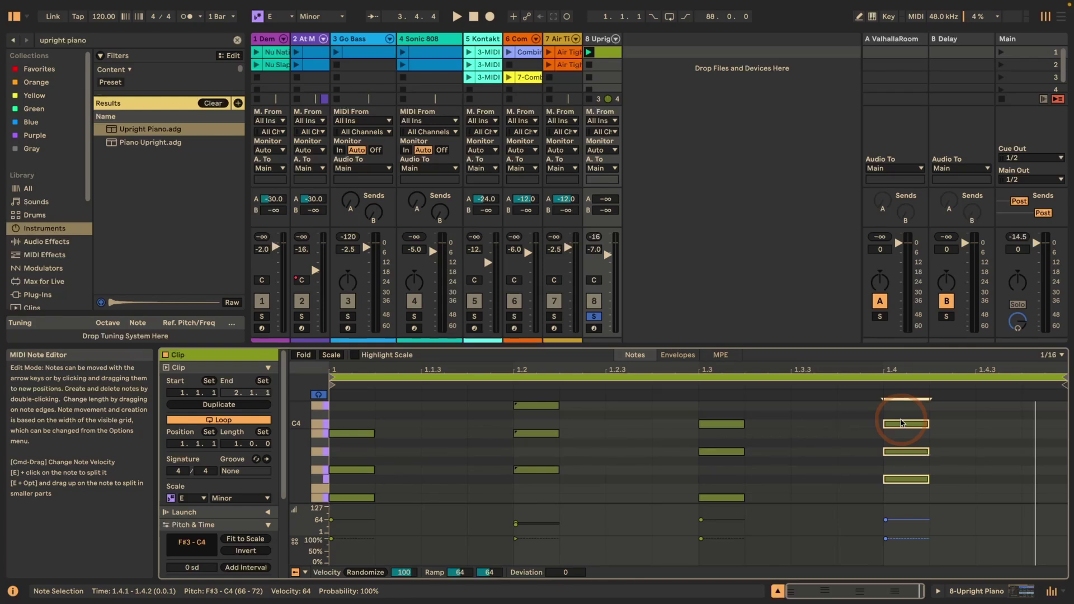
key("shift+super+a")
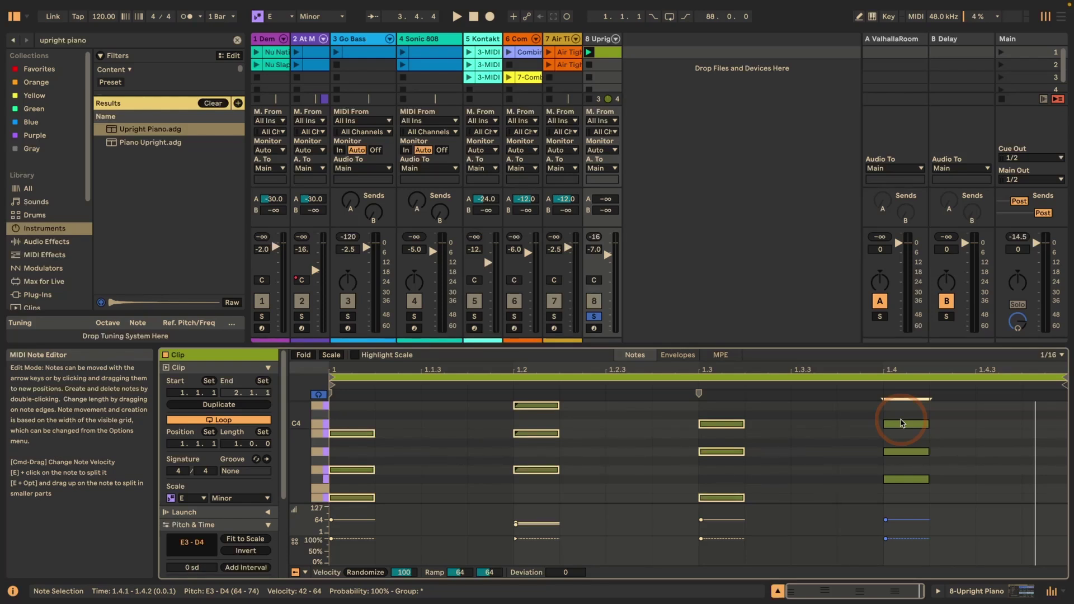
left_click(901, 423, "shift")
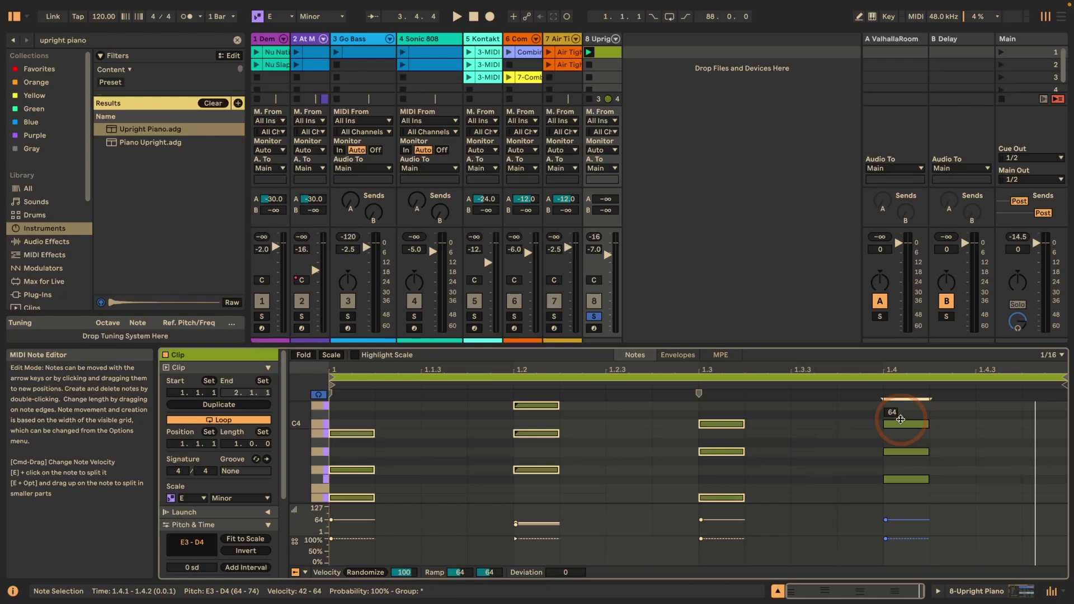